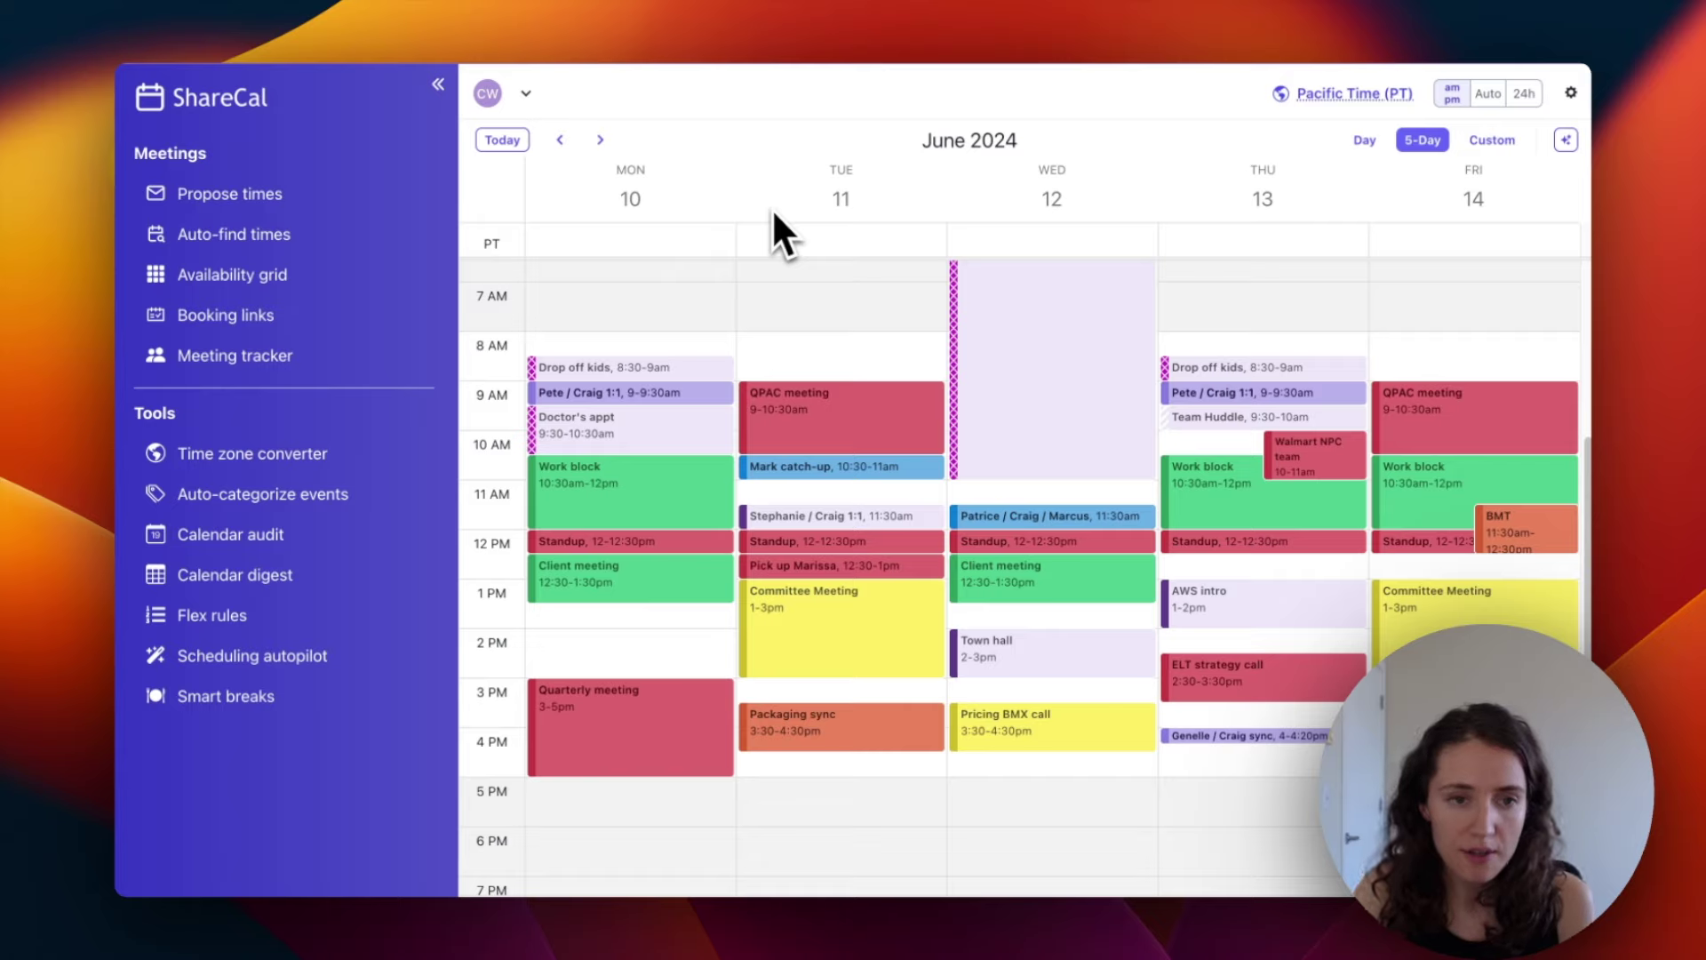
# Step: Open Propose times and add five slots: Tue 8–9am, Tue and Wed 11–11:30am, Thu 8–8:30am, Fri 8–9am
pyautogui.click(217, 197)
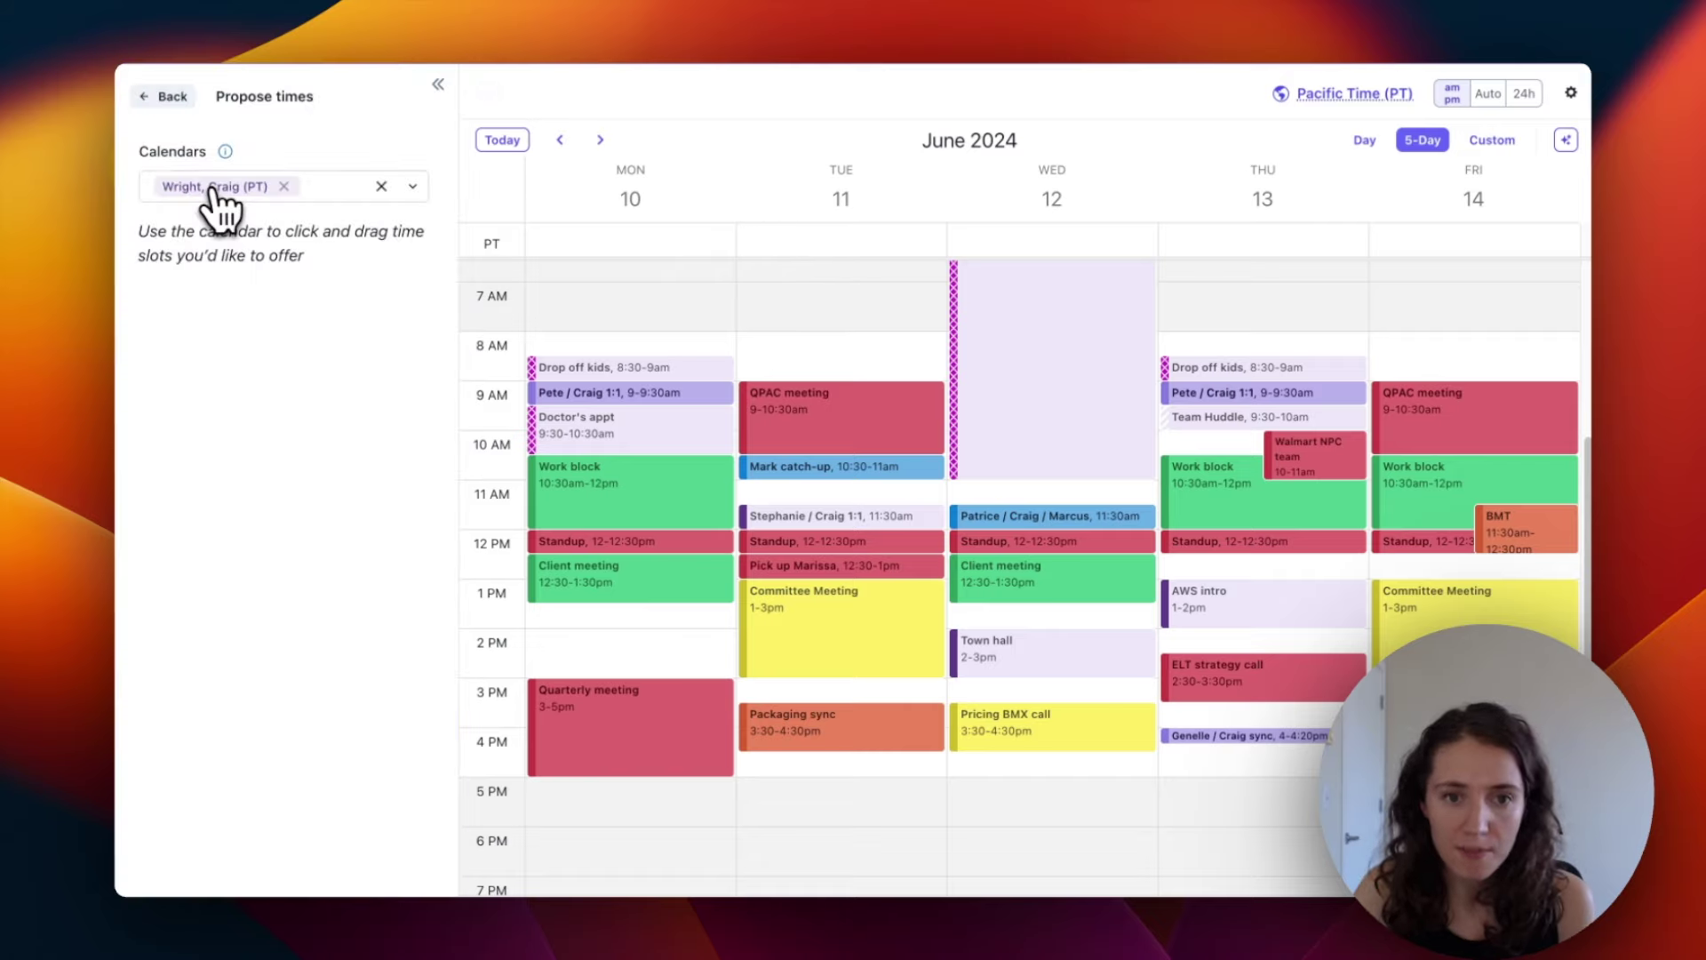
pyautogui.click(813, 350)
pyautogui.click(846, 492)
pyautogui.click(1017, 484)
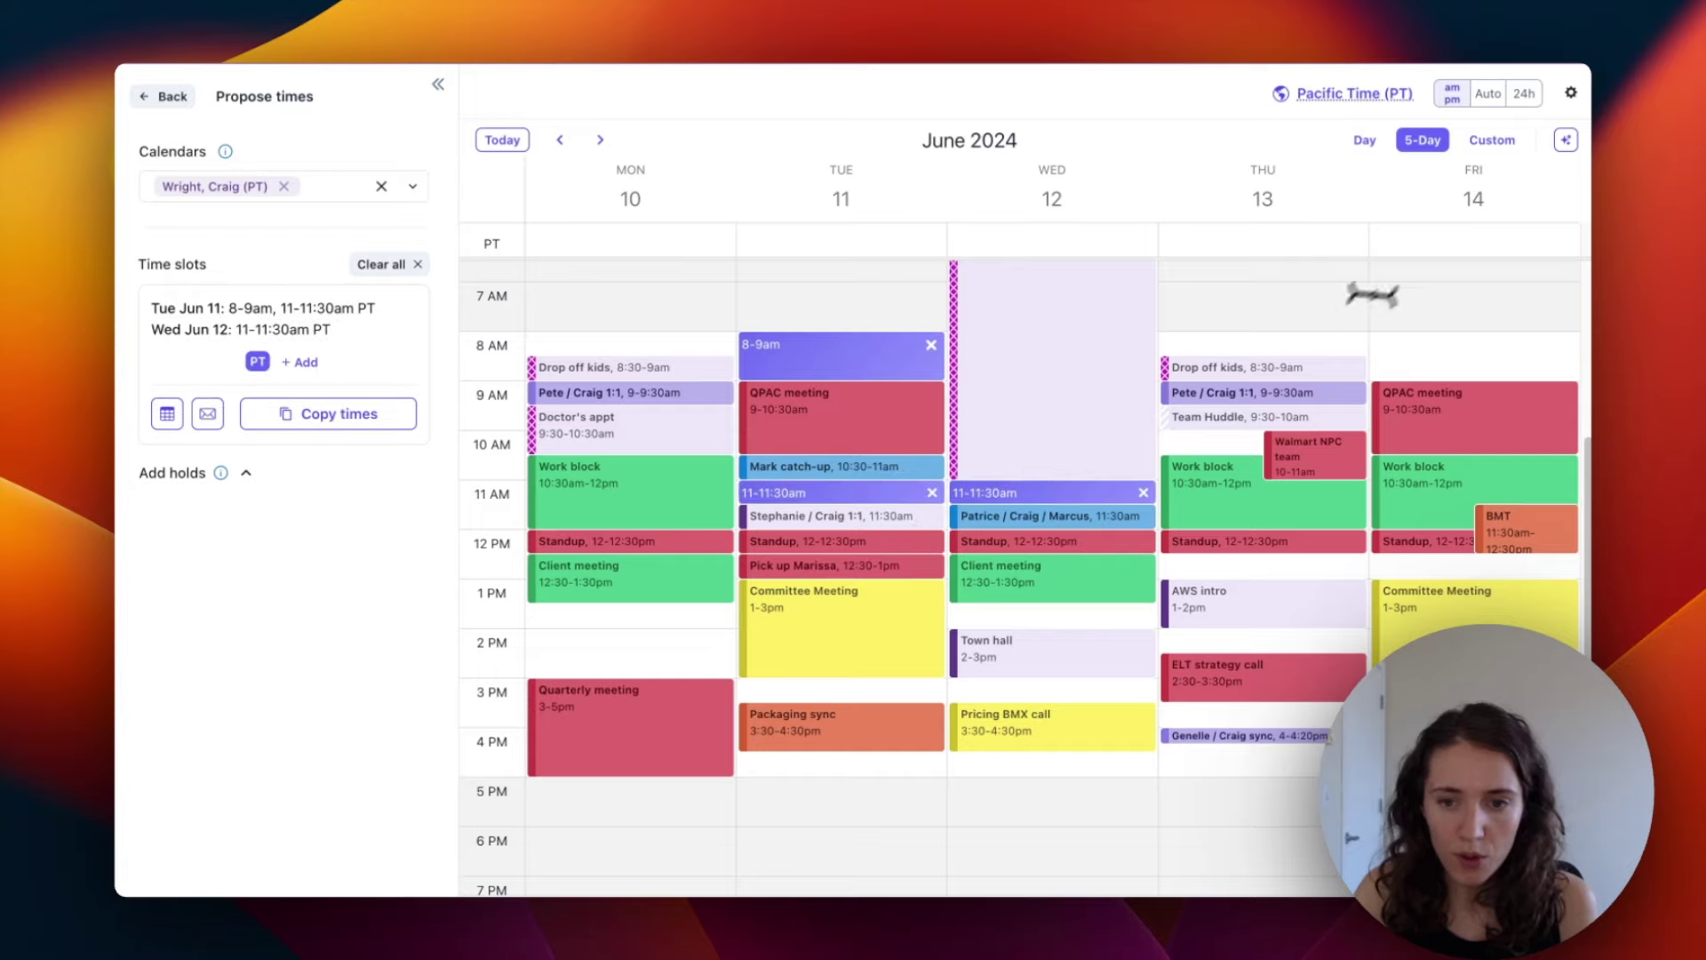
pyautogui.click(1275, 345)
pyautogui.click(1430, 355)
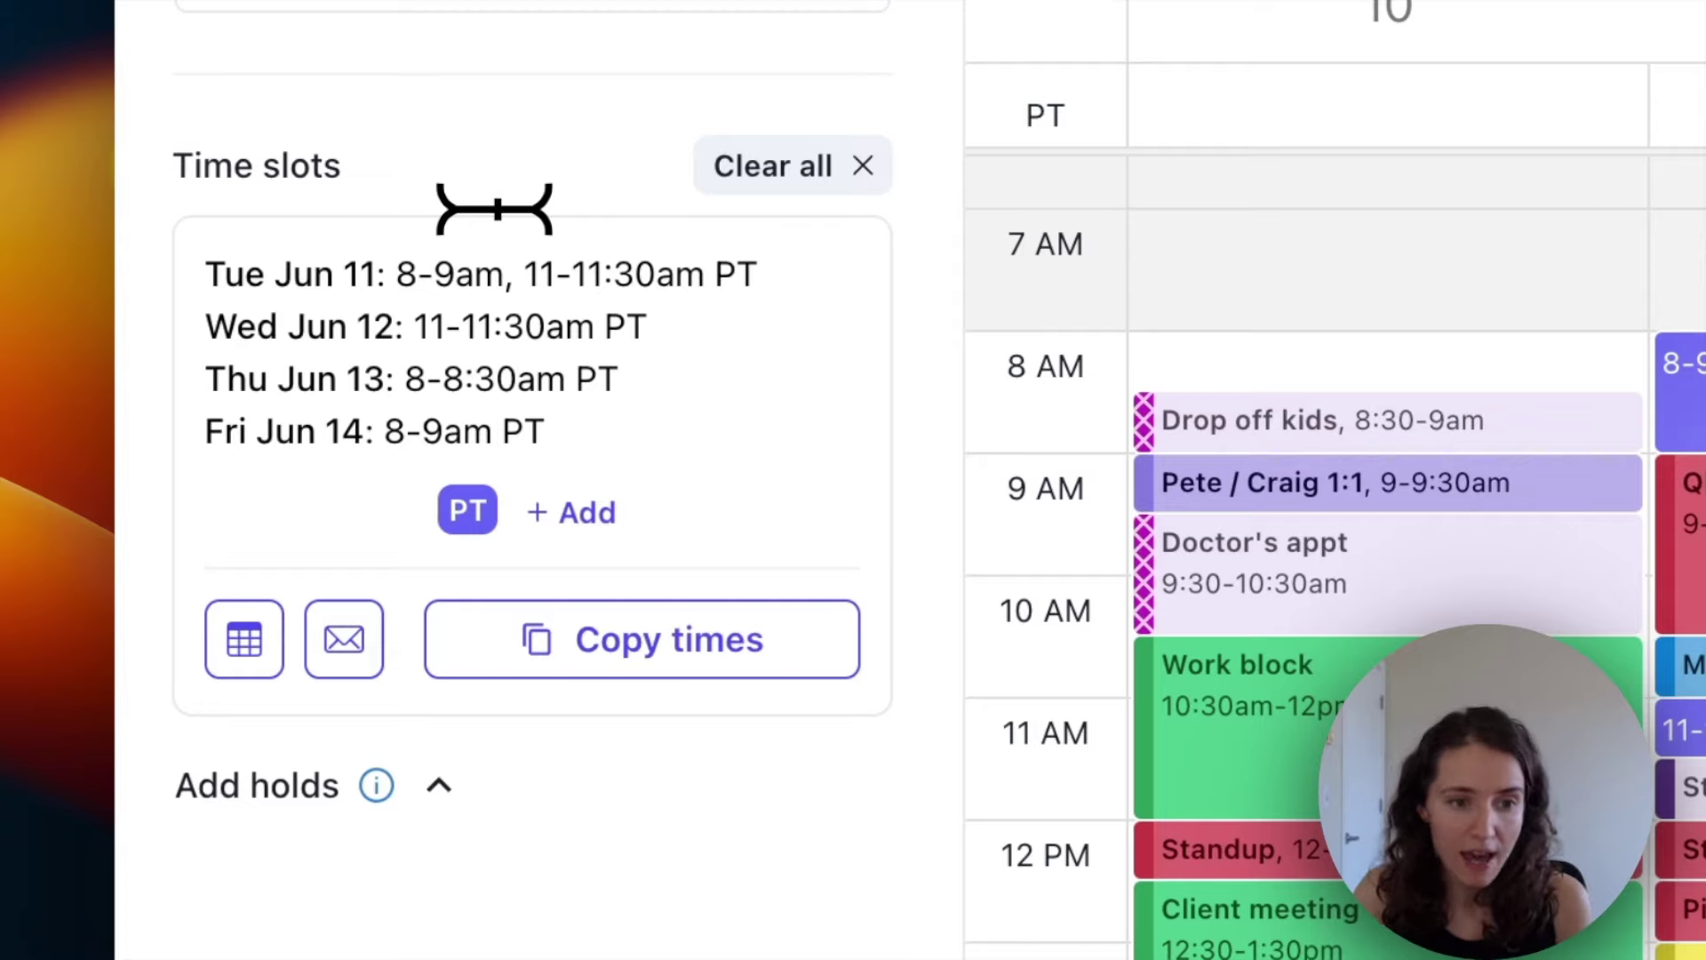
# Step: Add UK Time to the slot listing and remove Pacific Time, so slots read 4–5pm UK
pyautogui.click(578, 512)
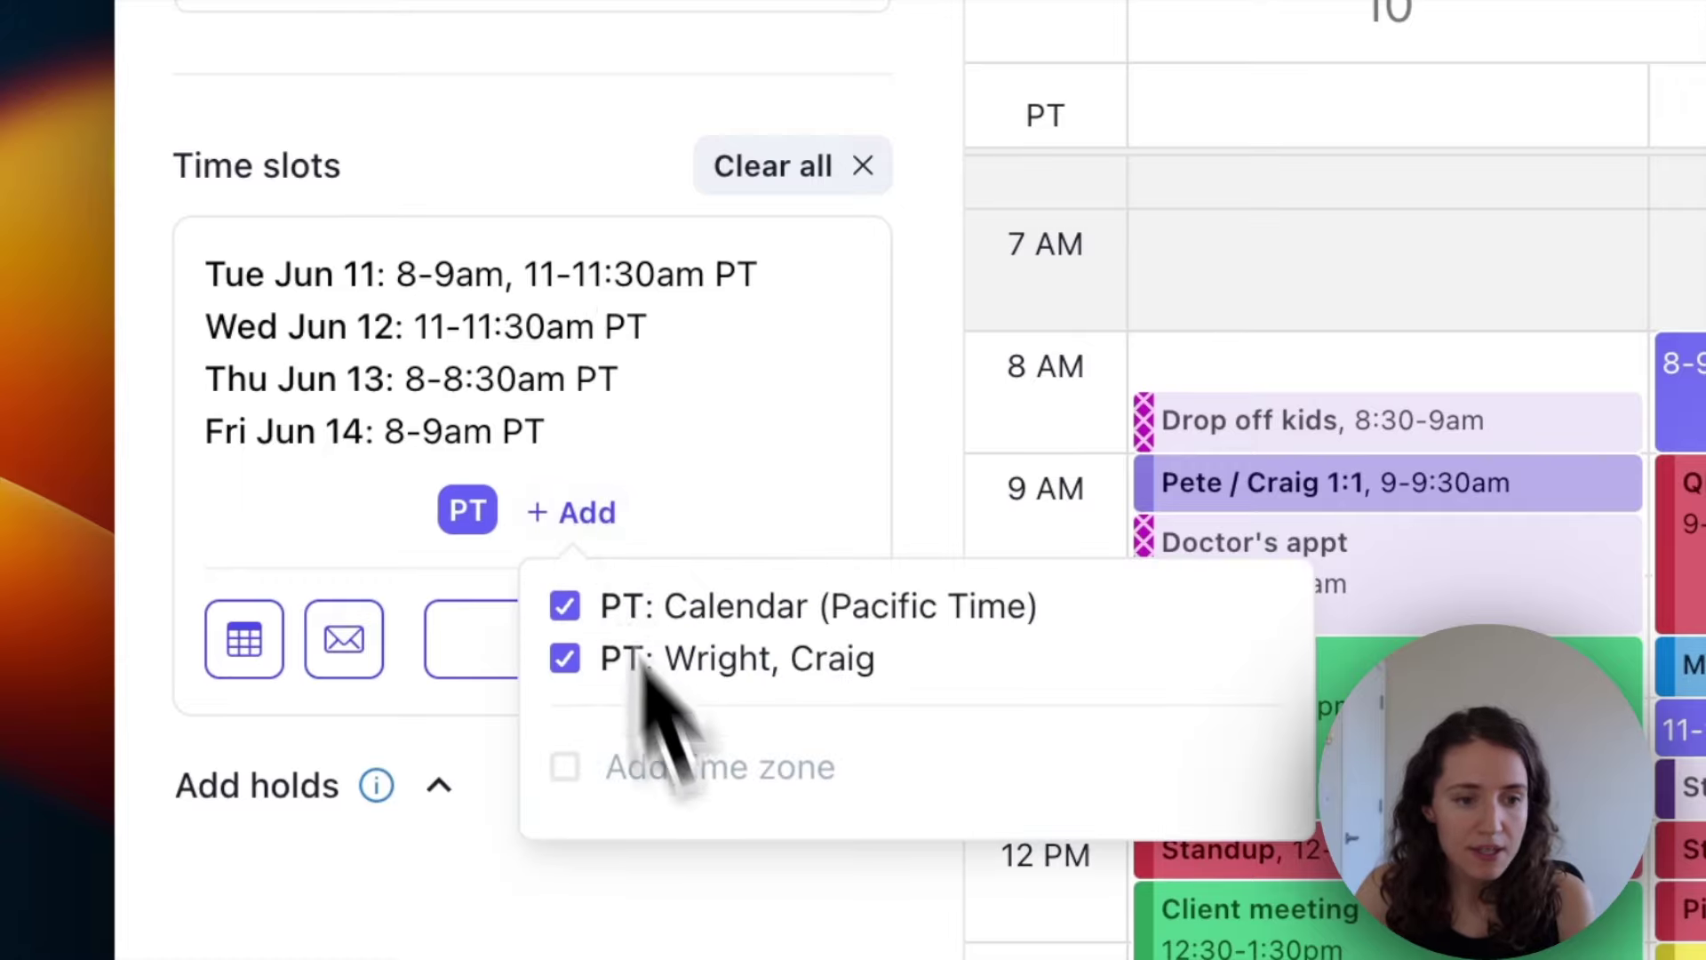
pyautogui.click(675, 767)
pyautogui.write('uk')
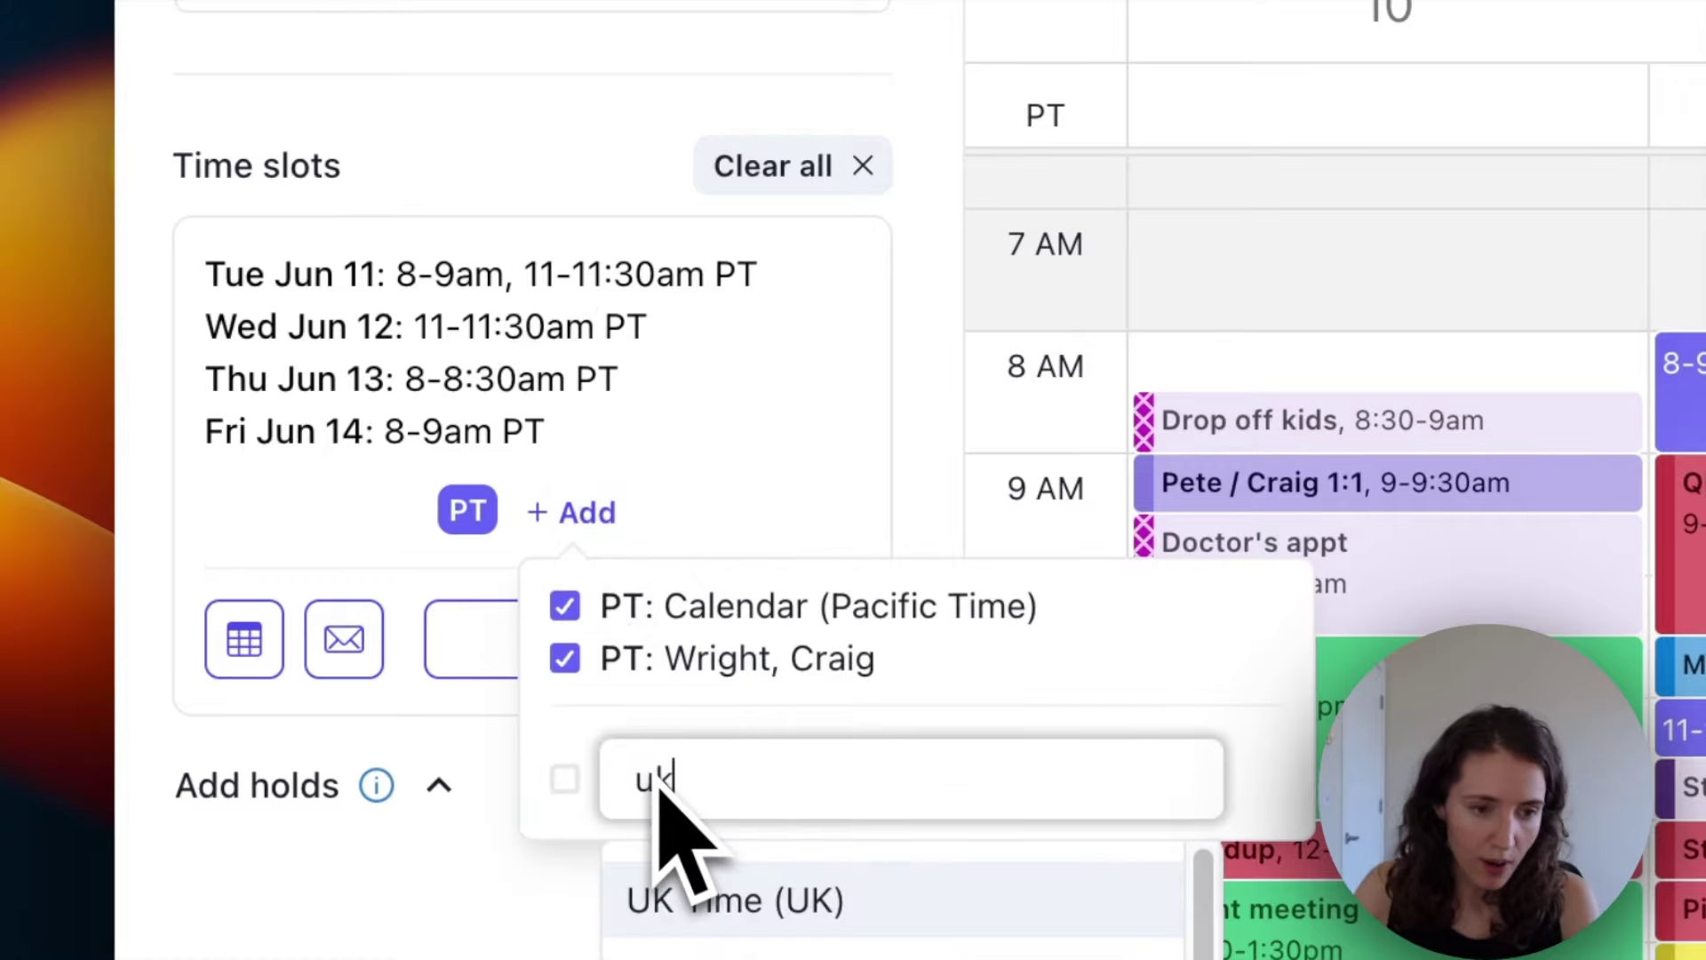
pyautogui.click(852, 899)
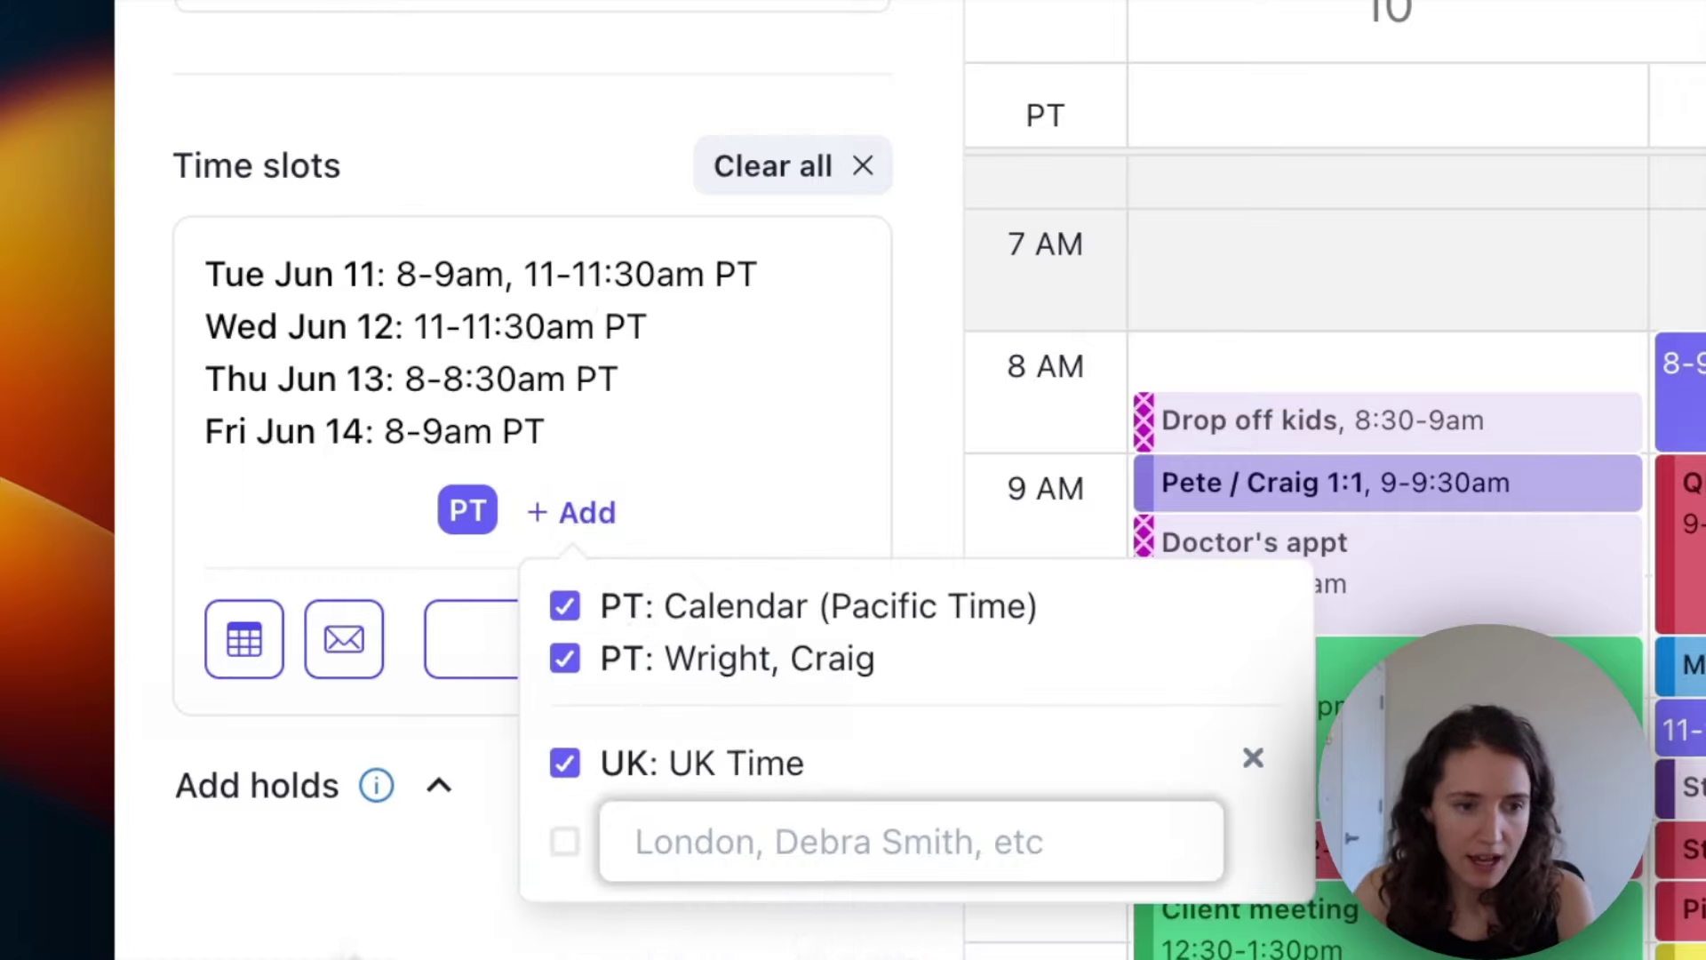
pyautogui.press('Escape')
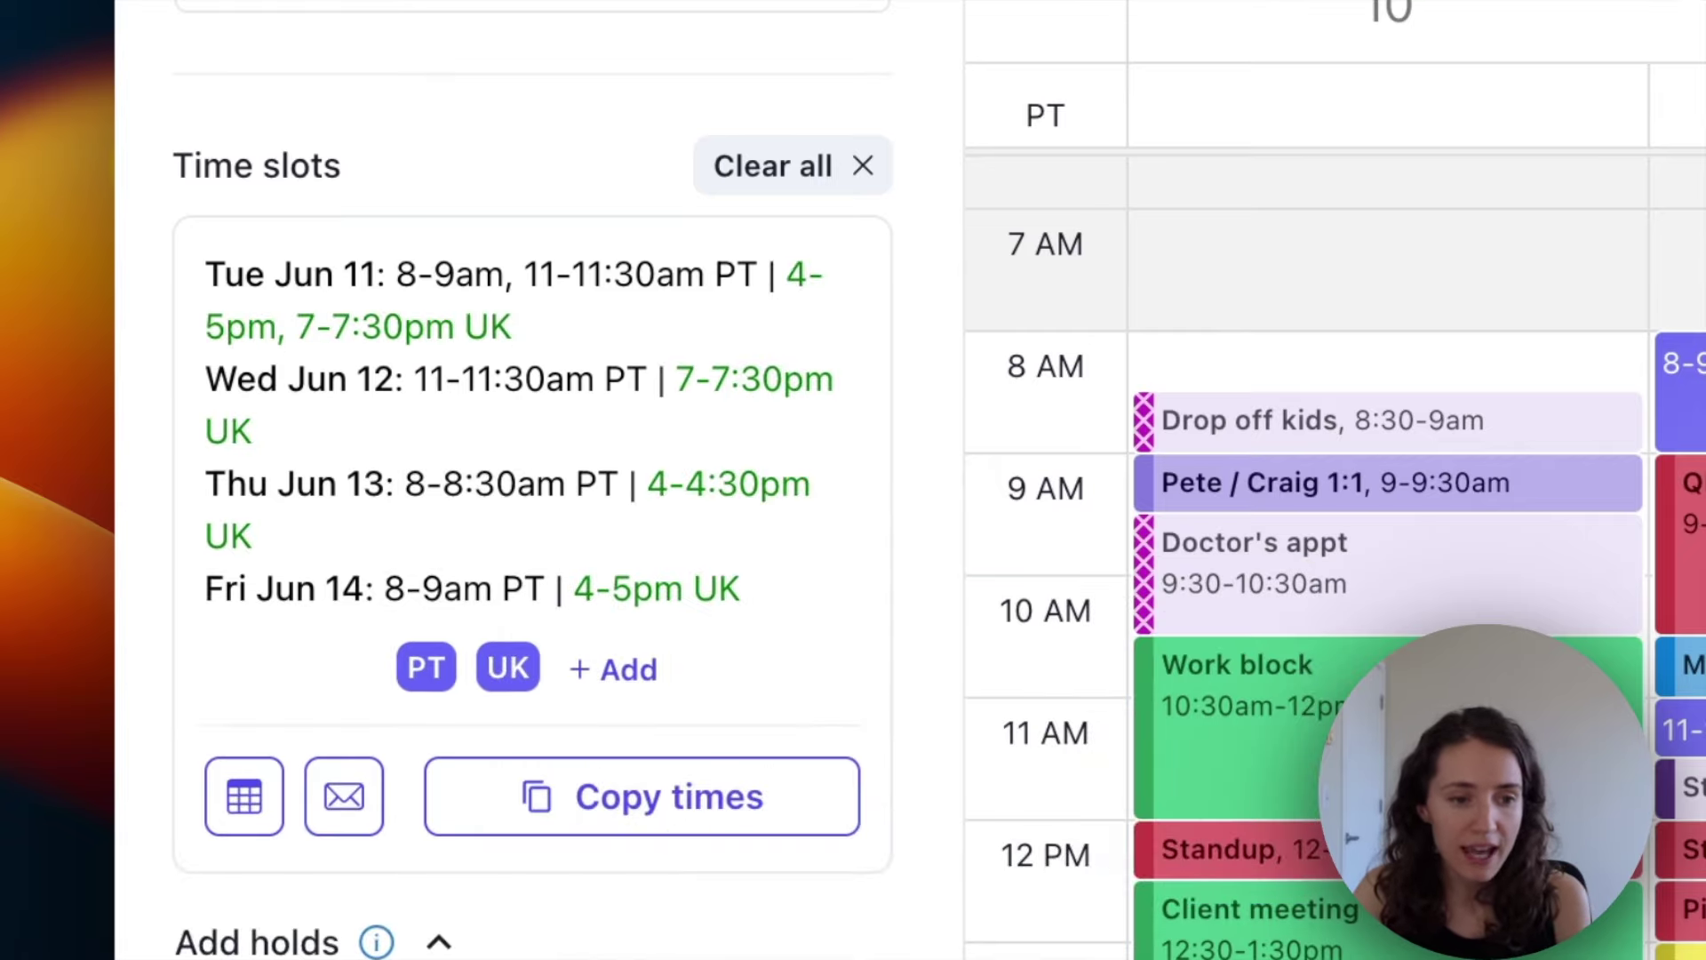
pyautogui.click(427, 667)
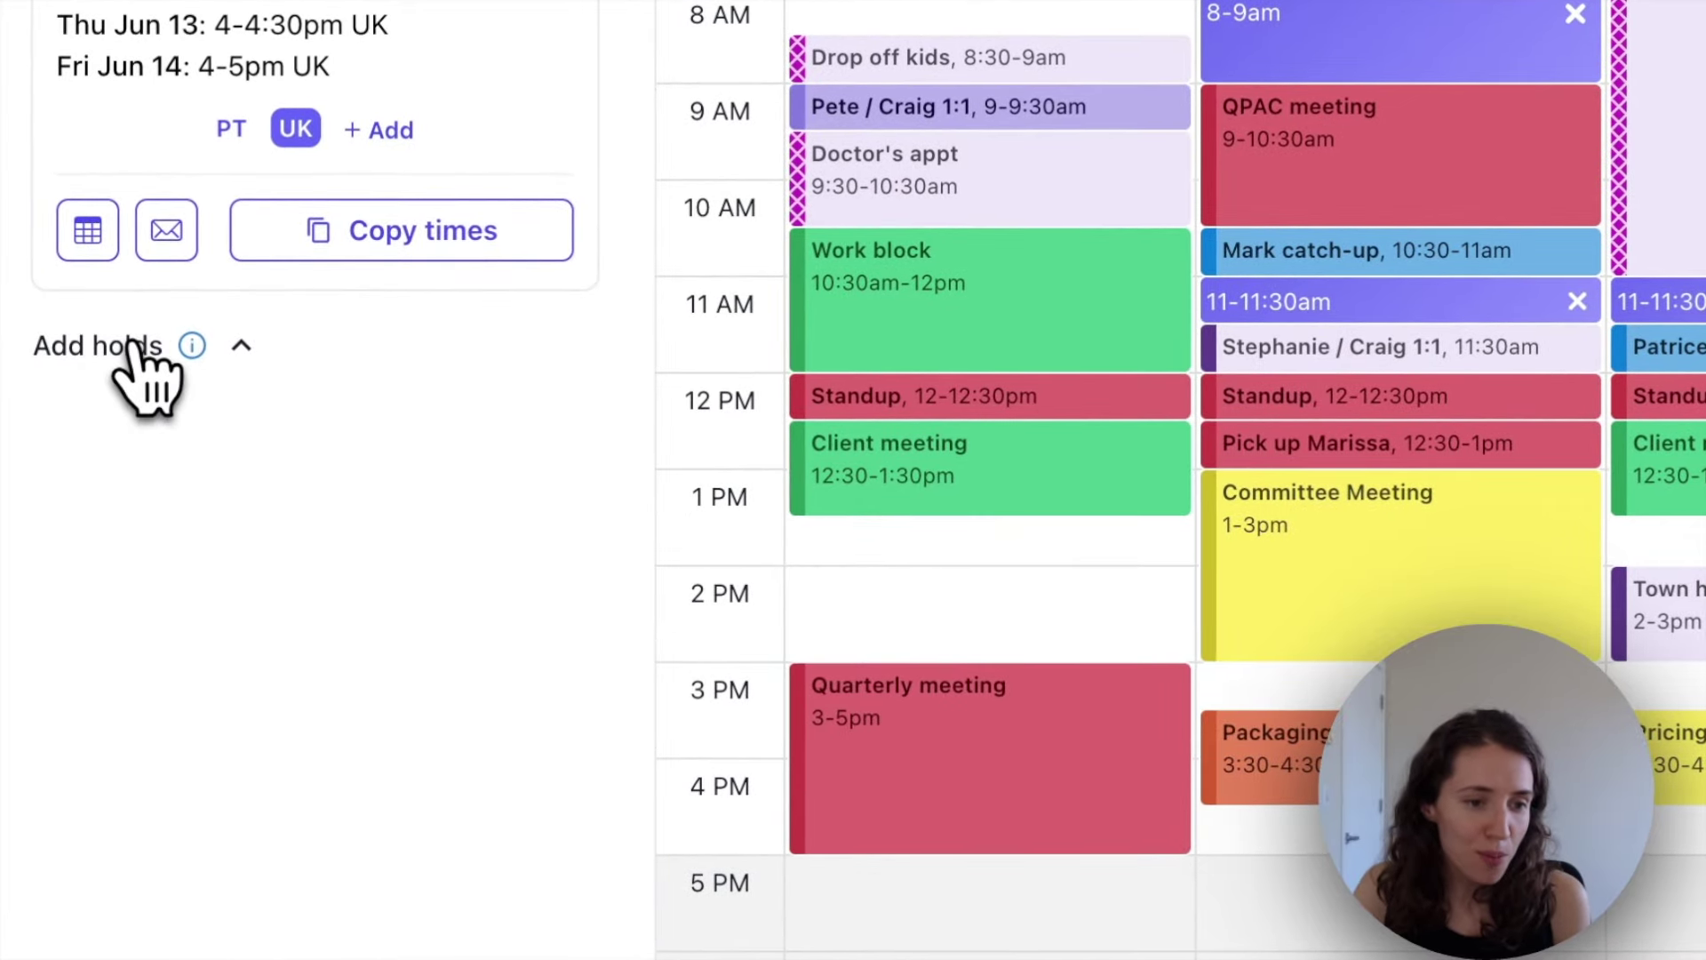
# Step: Rename the holds to 'Hold for Meeting with King Charles' and request saving them
pyautogui.click(133, 348)
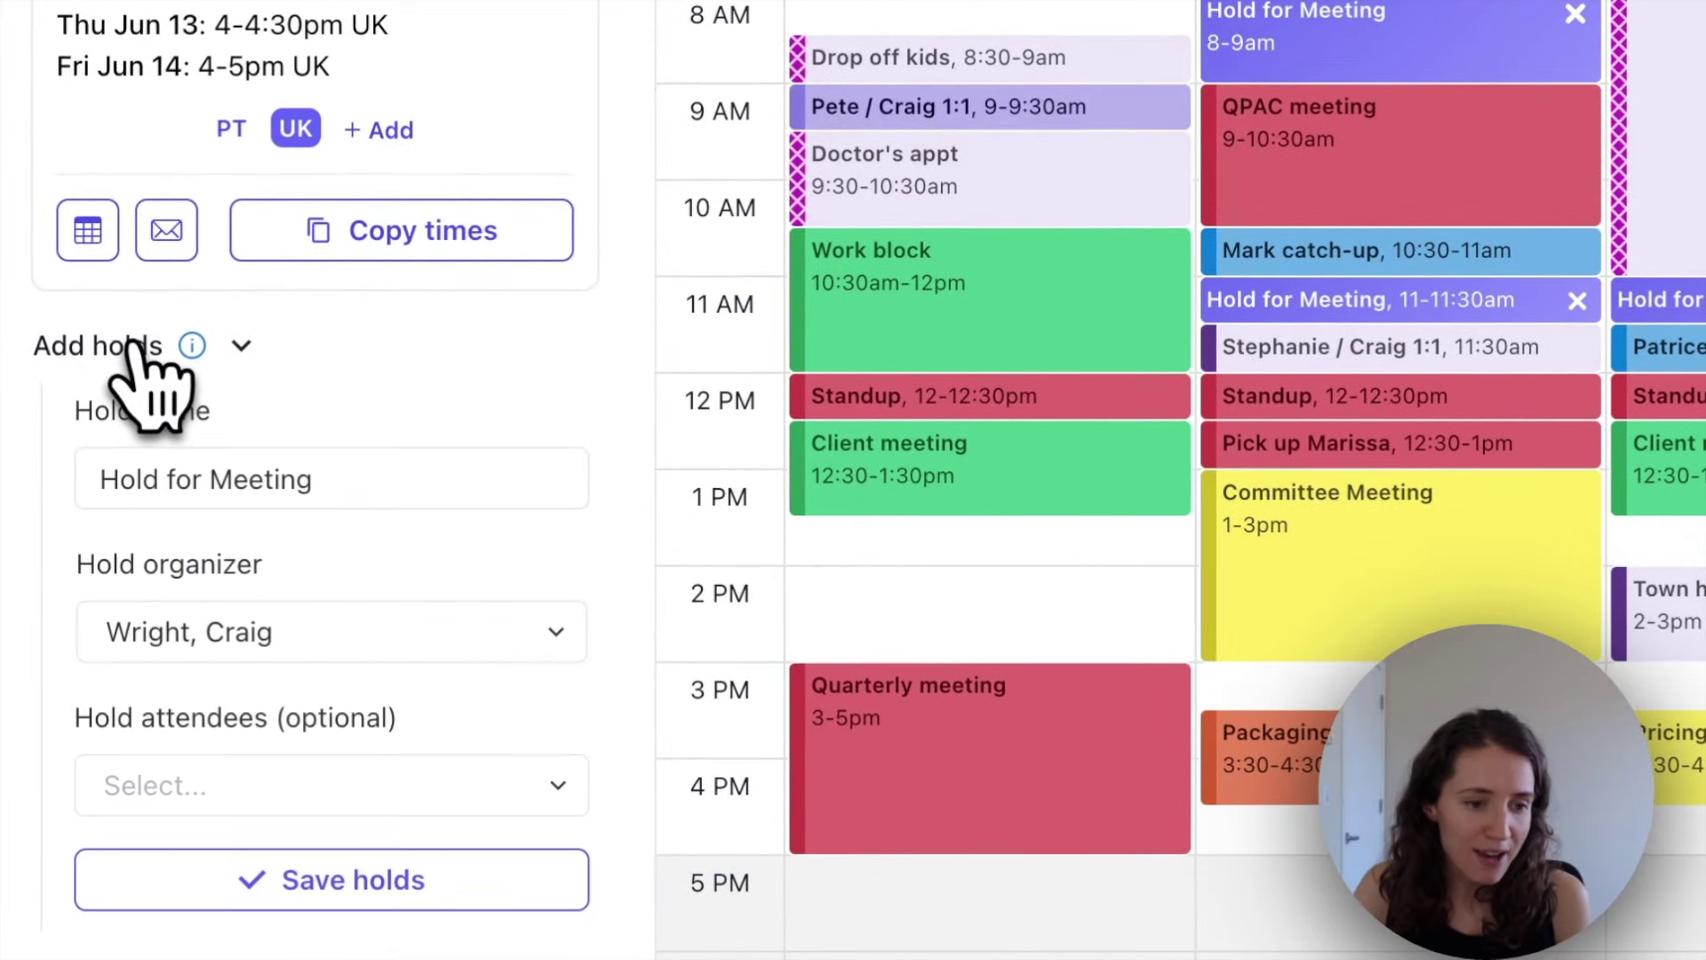
pyautogui.click(419, 480)
pyautogui.doubleClick(289, 480)
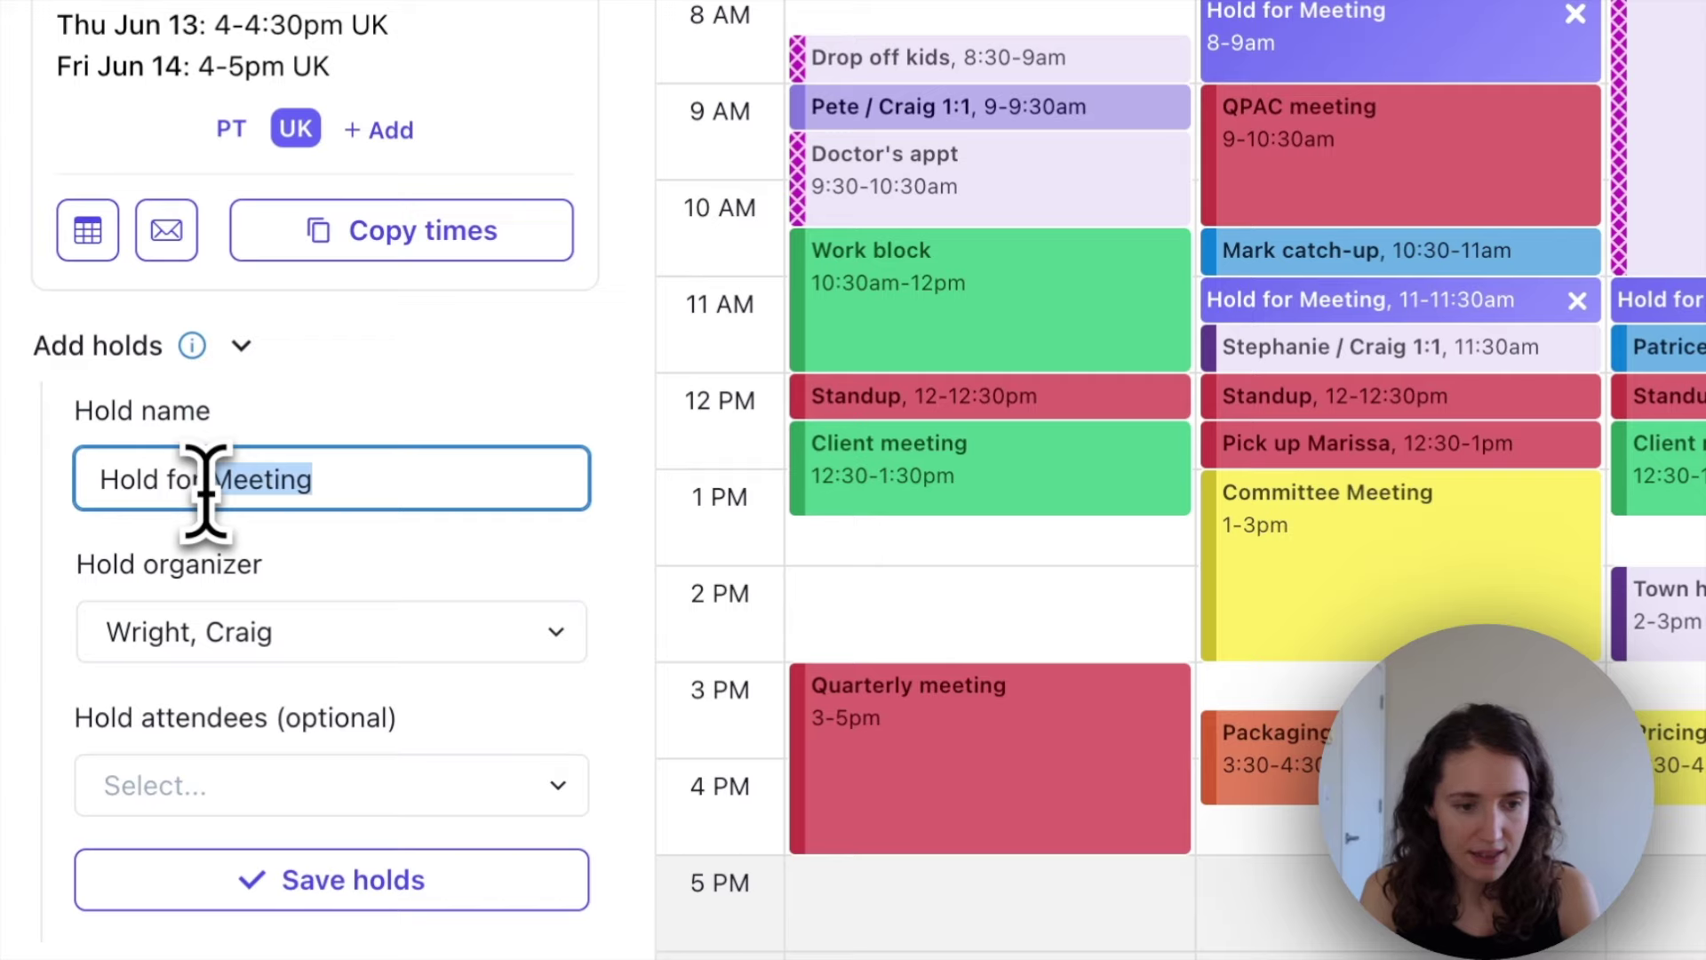
pyautogui.write('Meeti')
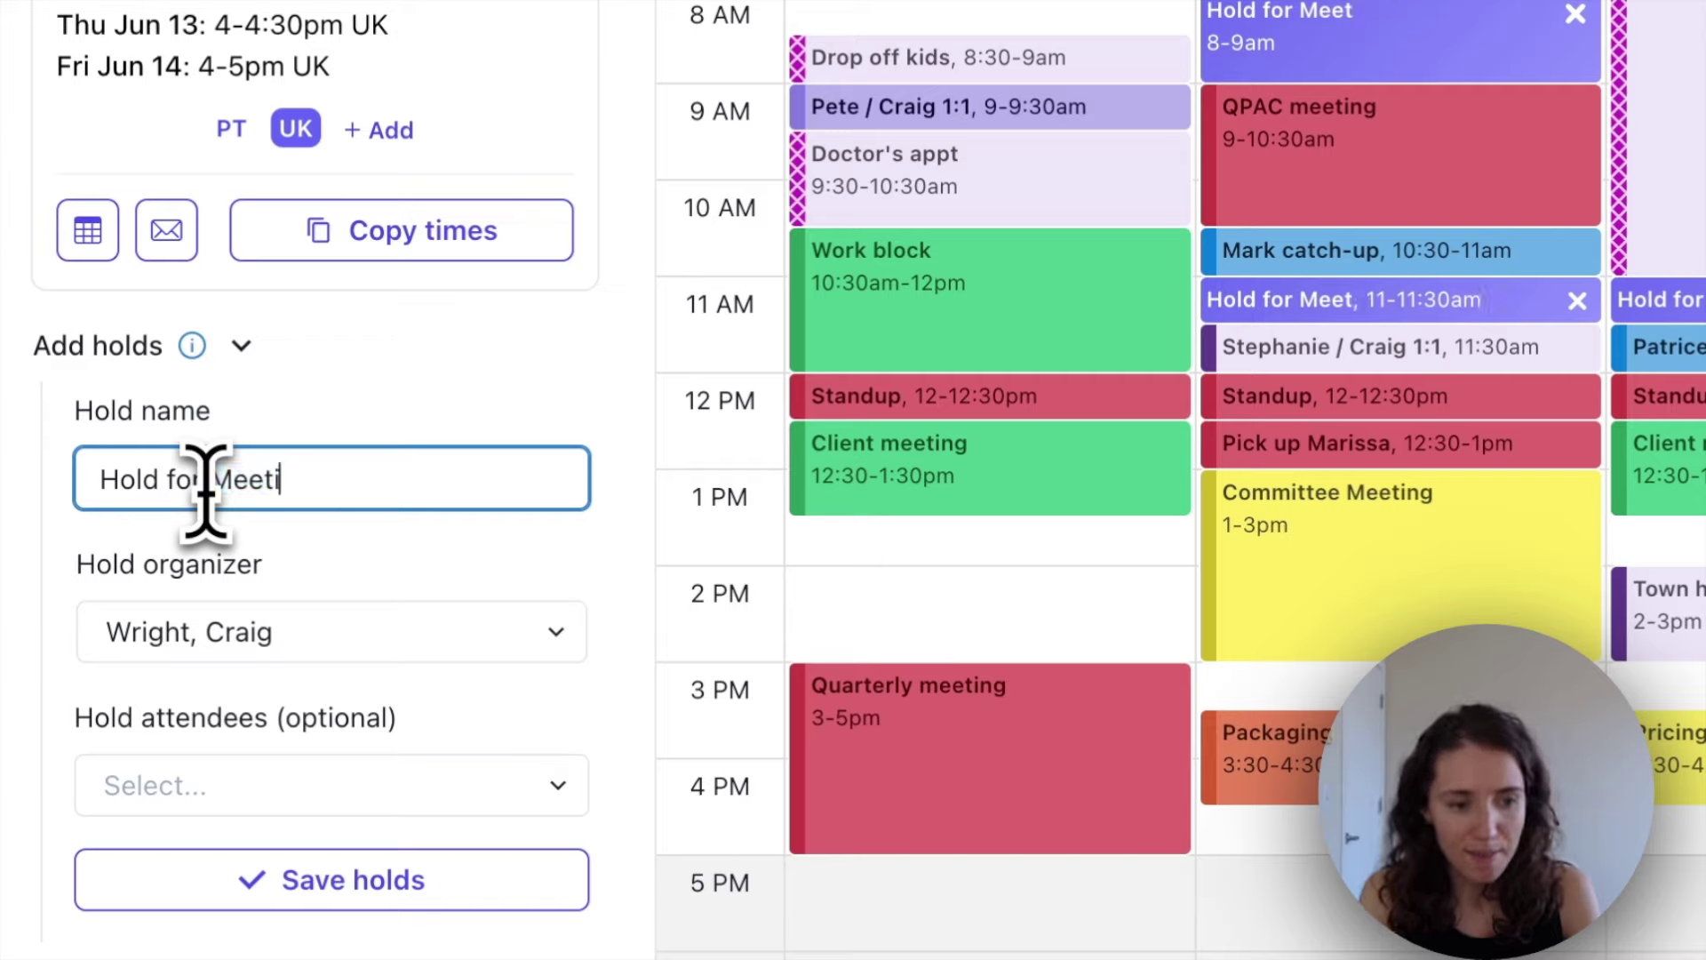
pyautogui.write('ng with King Charles')
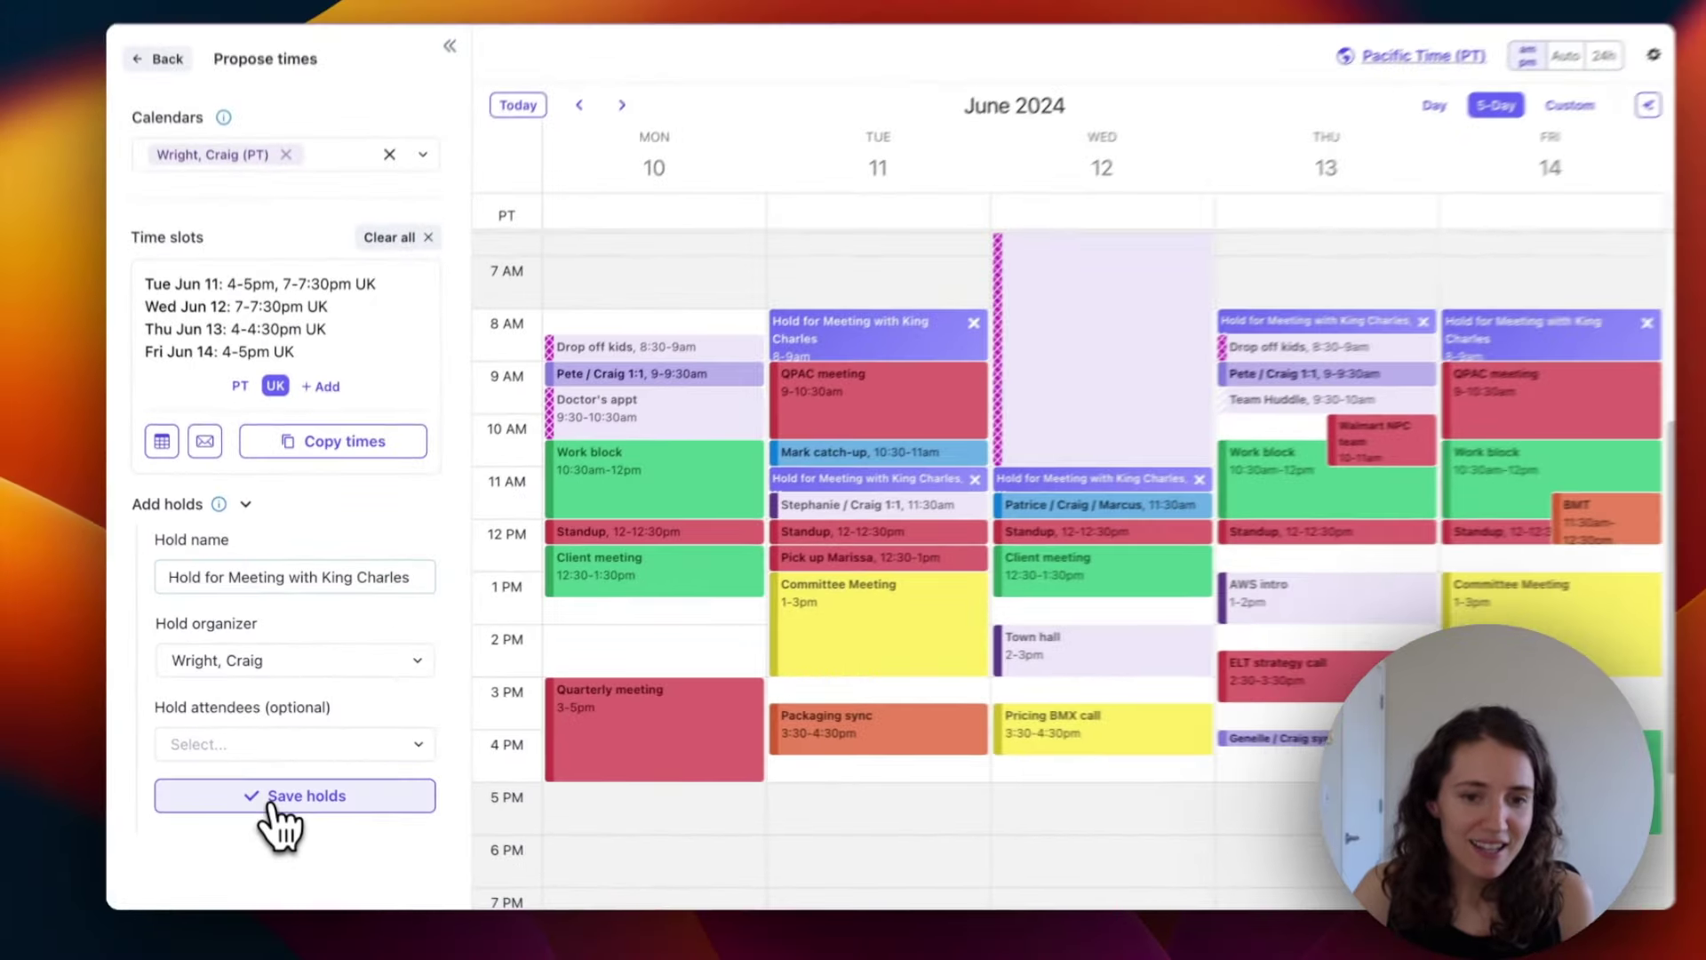
pyautogui.click(284, 853)
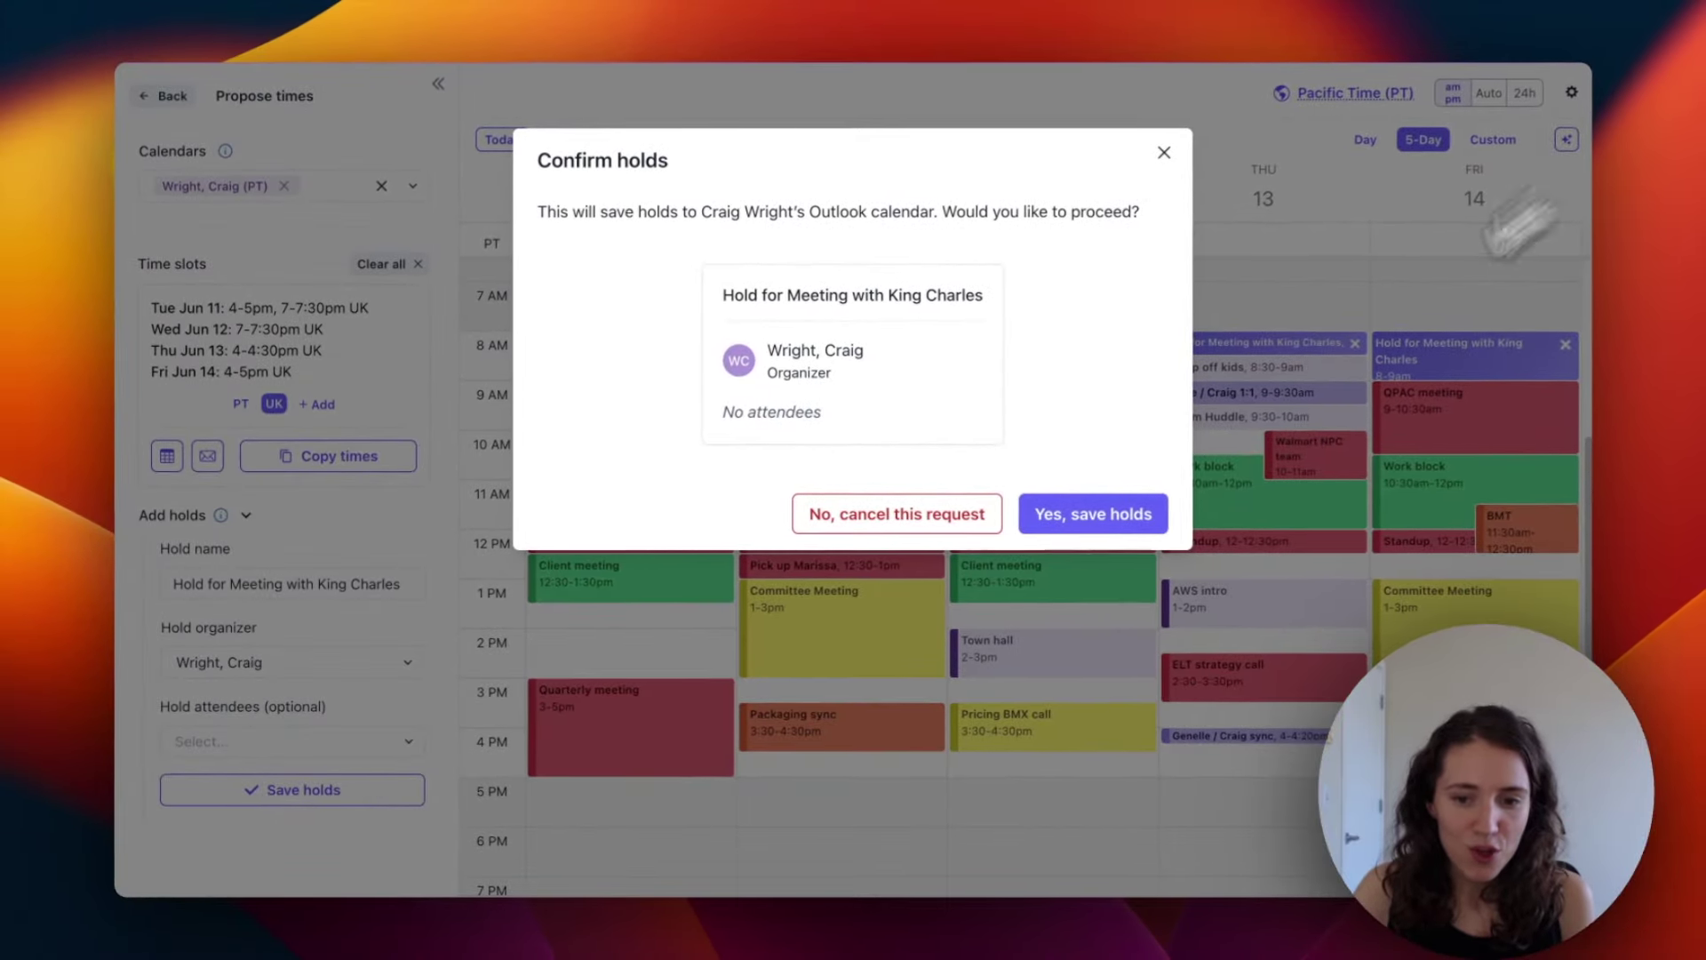
# Step: Confirm saving the holds to Outlook and open Wednesday's 11:00–11:30 AM King Charles hold
pyautogui.click(1152, 506)
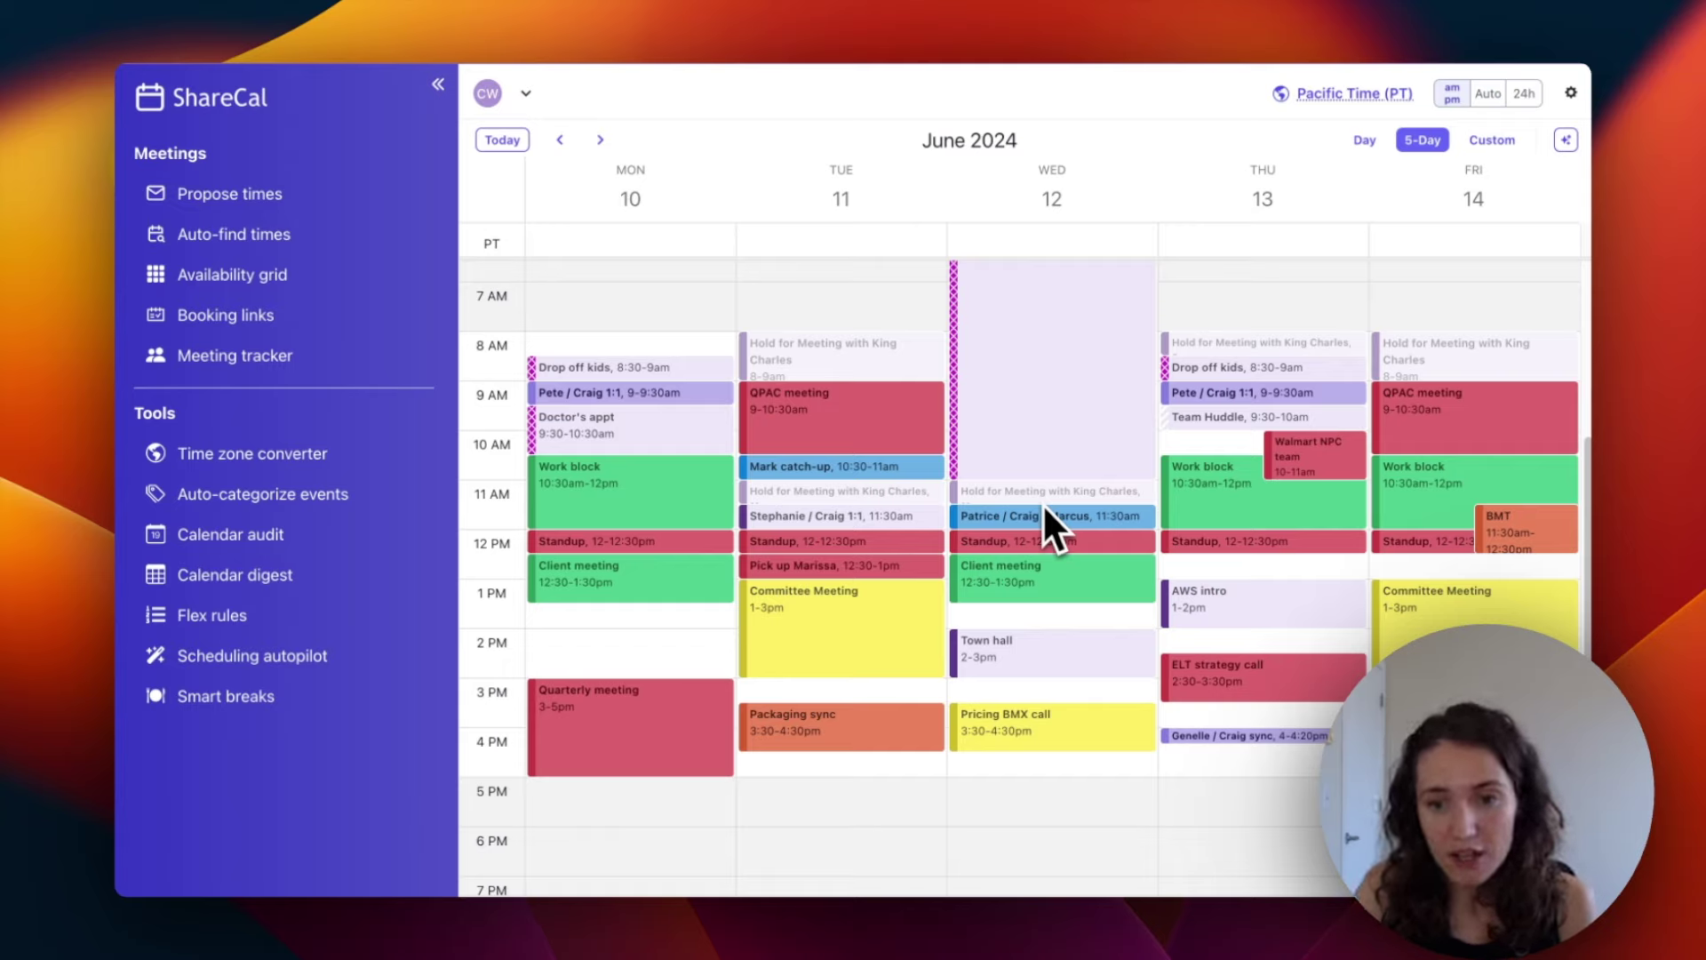
pyautogui.click(997, 490)
# Step: Convert Wednesday's hold into the event 'King Charles Meeting', June 12 11:00–11:30 AM, with Teams on
pyautogui.click(998, 491)
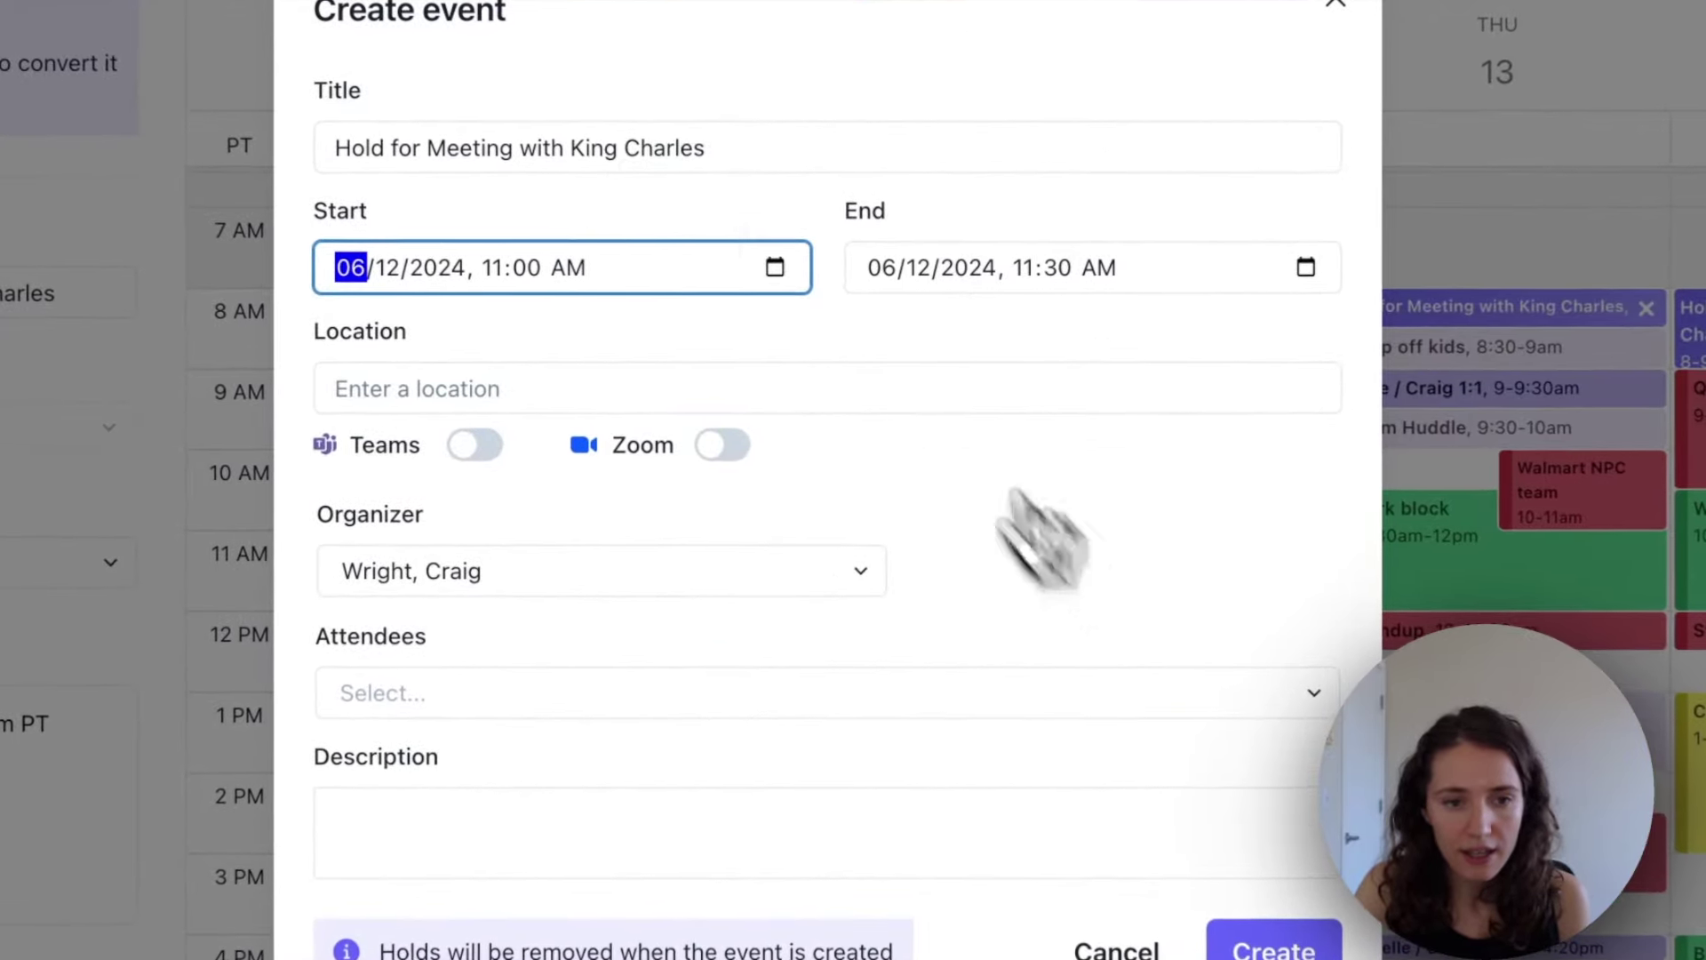
pyautogui.click(483, 142)
pyautogui.moveTo(564, 145); pyautogui.dragTo(511, 203)
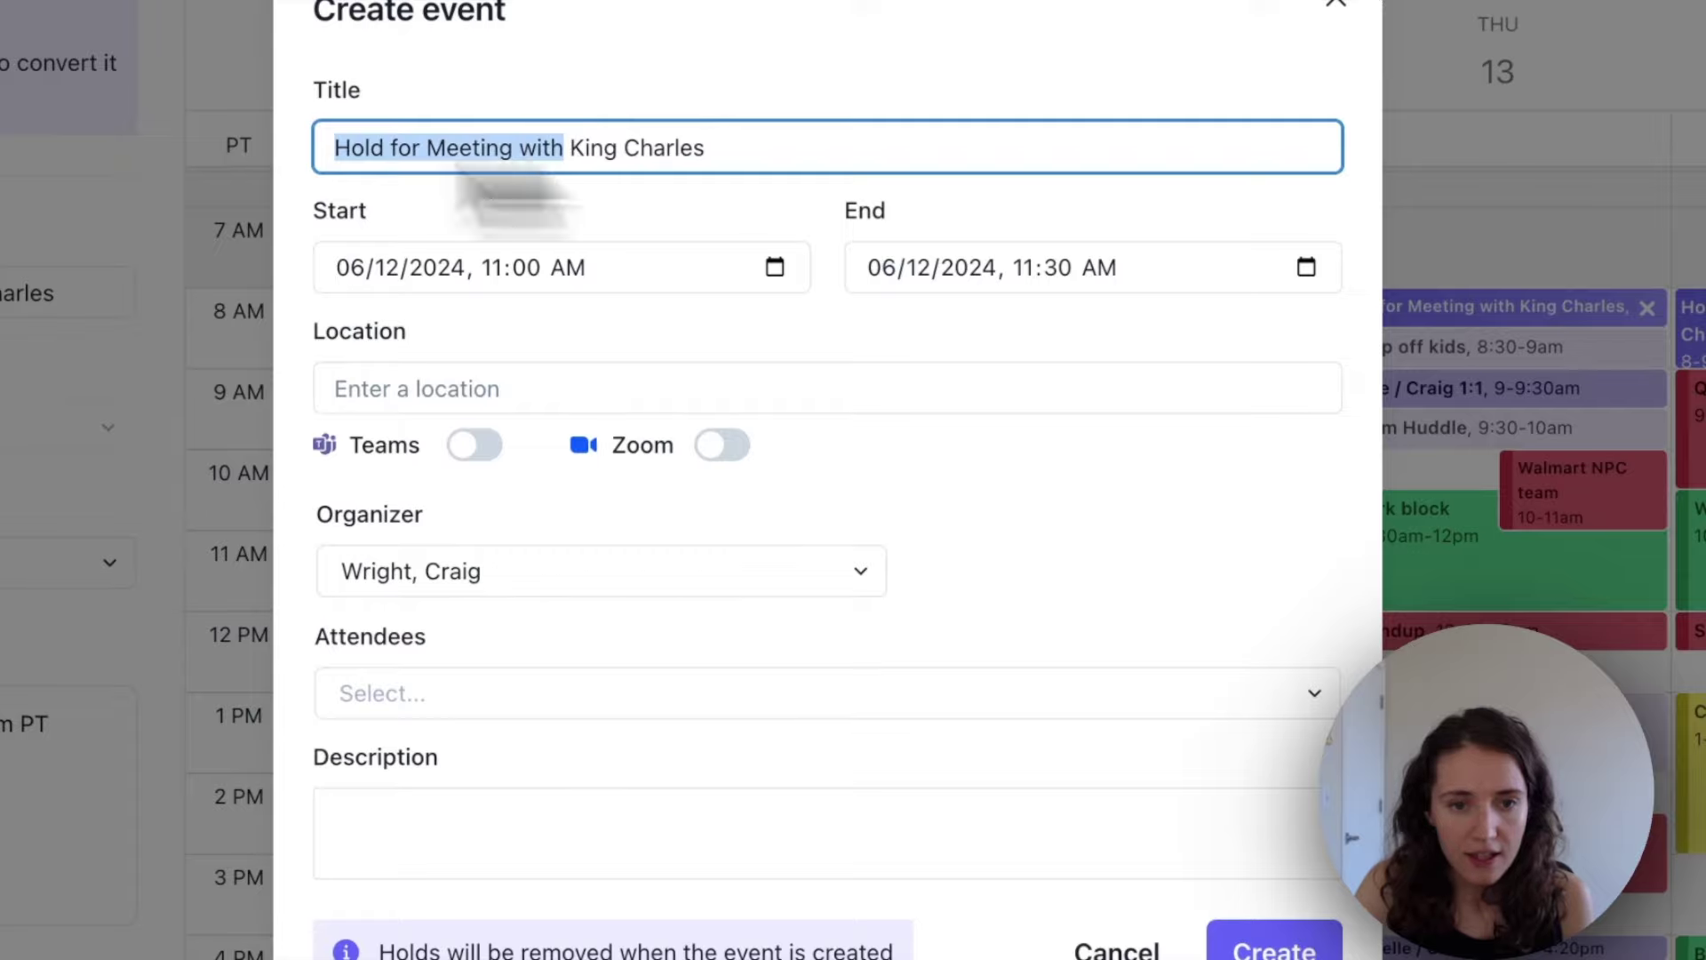
pyautogui.press('BackSpace')
pyautogui.press('Delete')
pyautogui.click(608, 155)
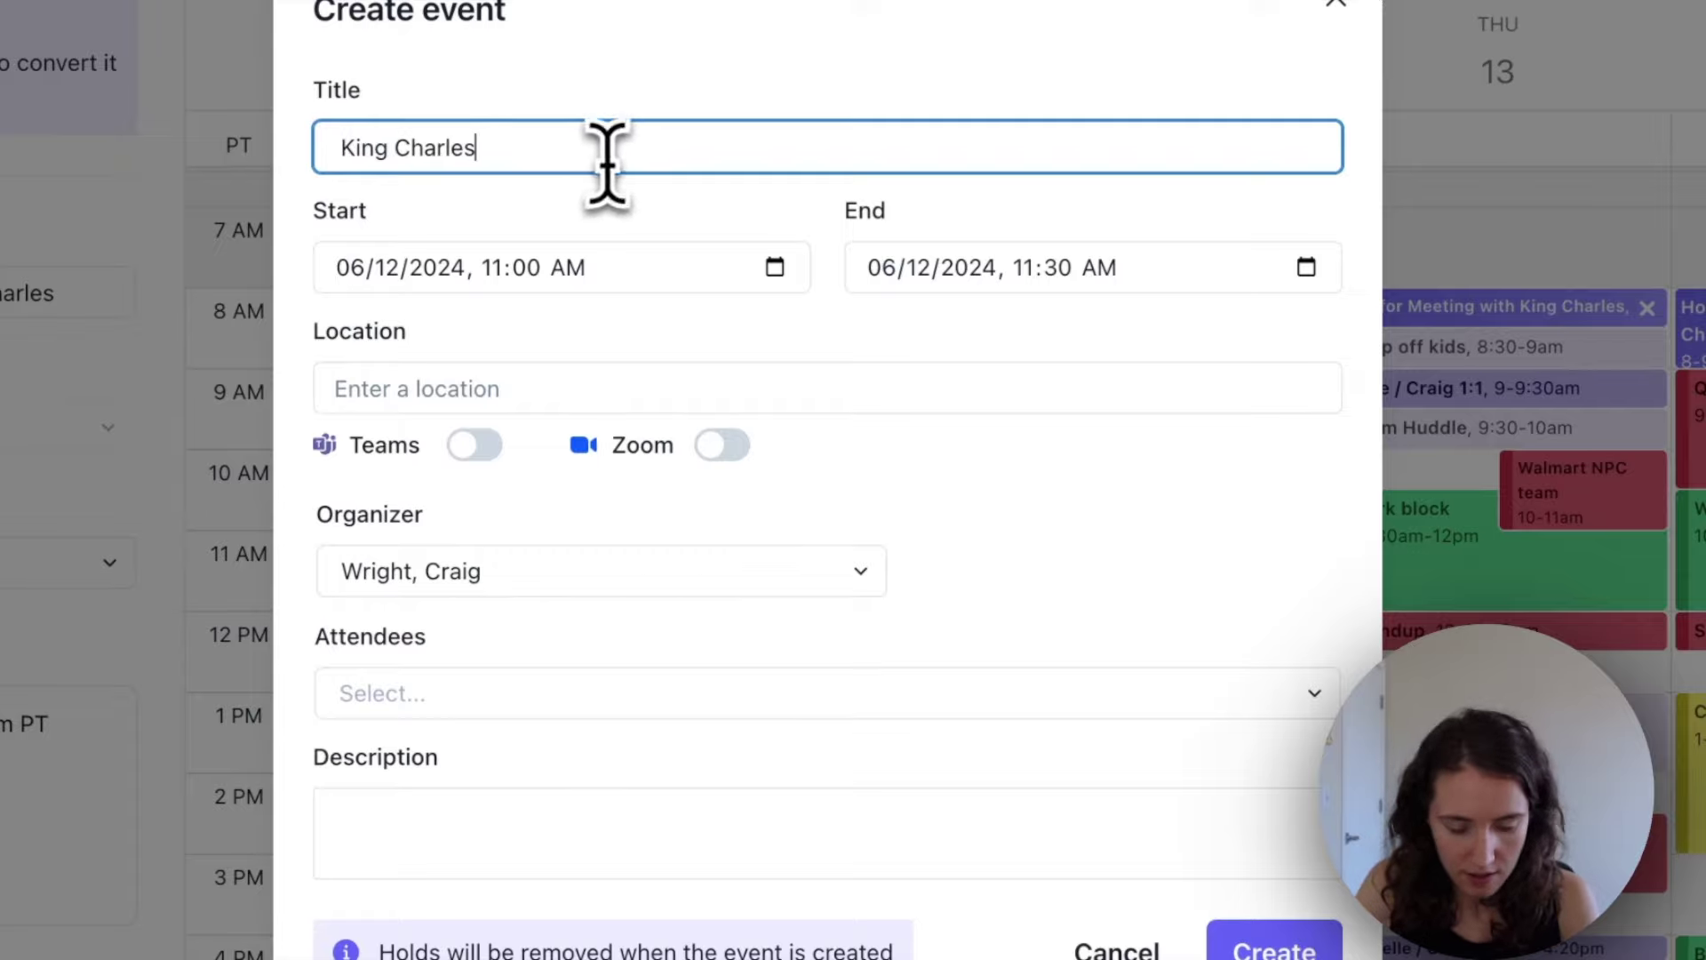
pyautogui.write('Meeting')
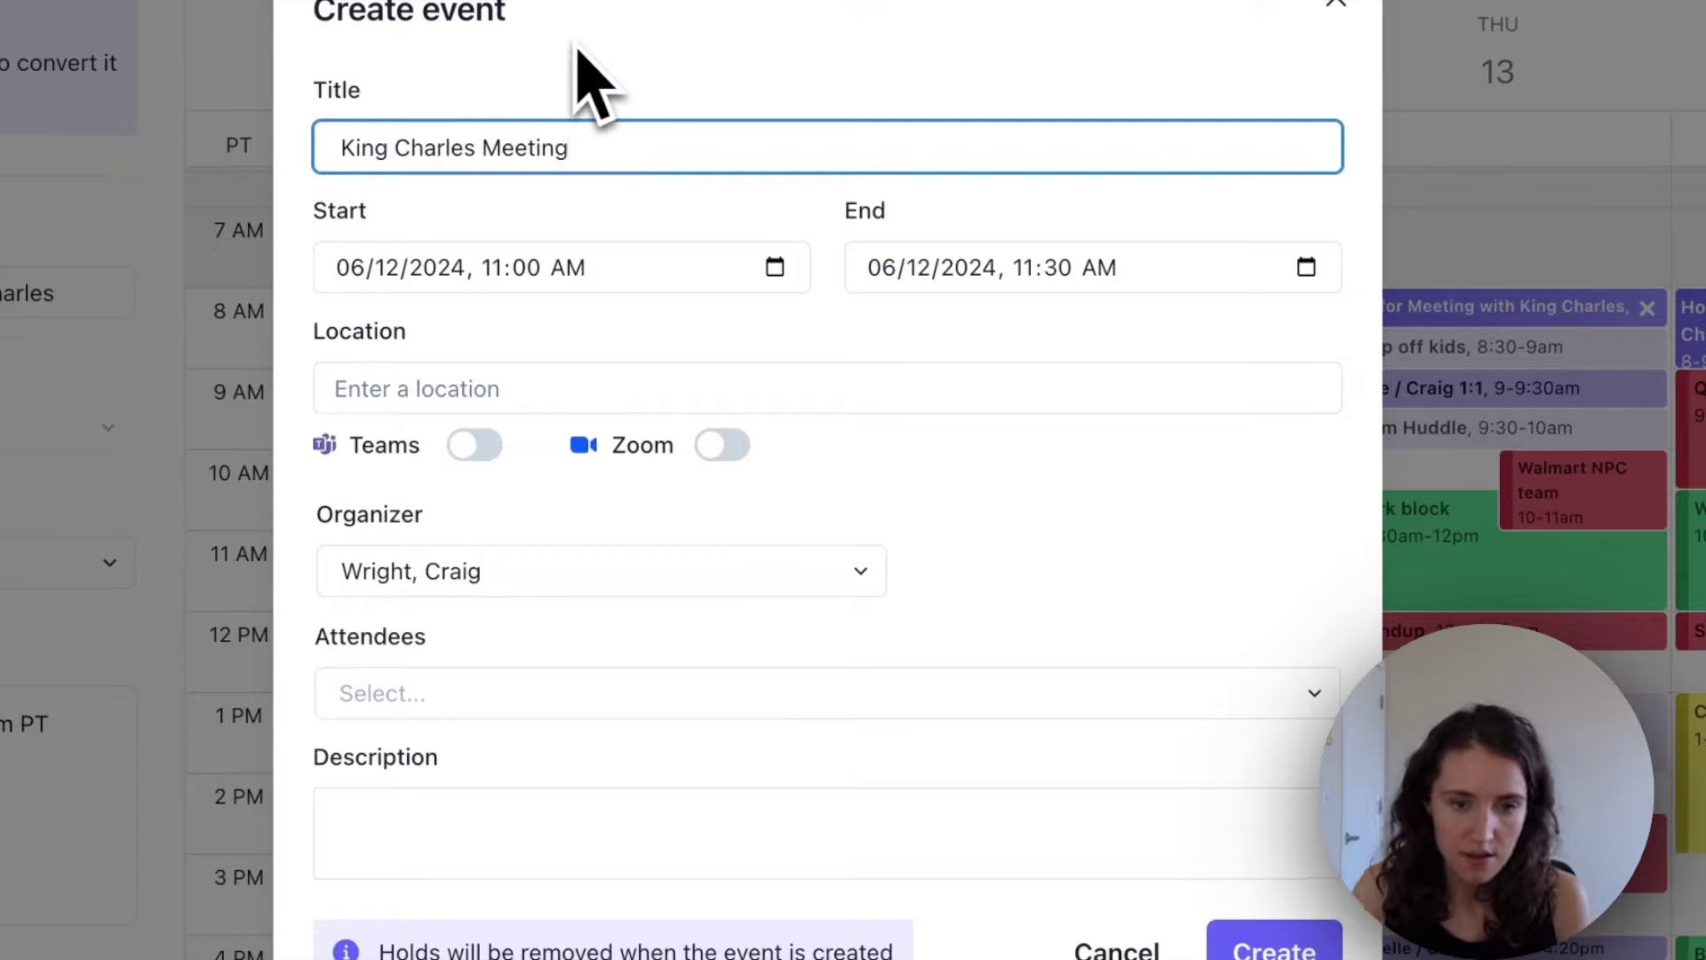
pyautogui.click(475, 445)
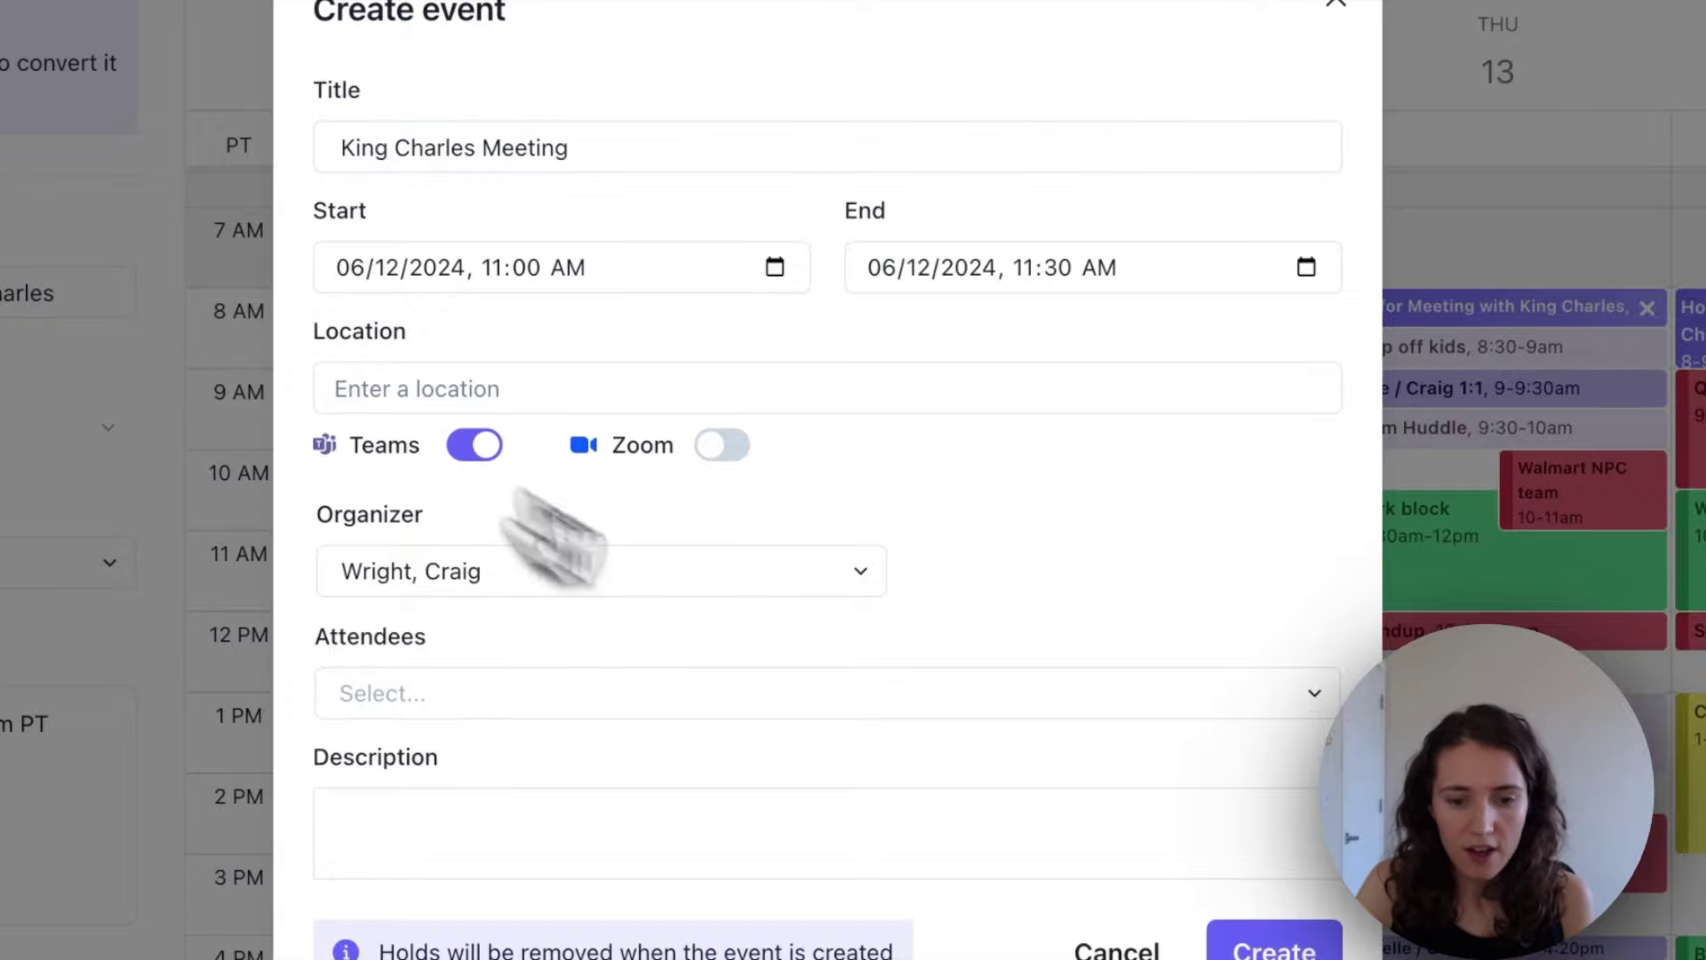
pyautogui.click(1269, 947)
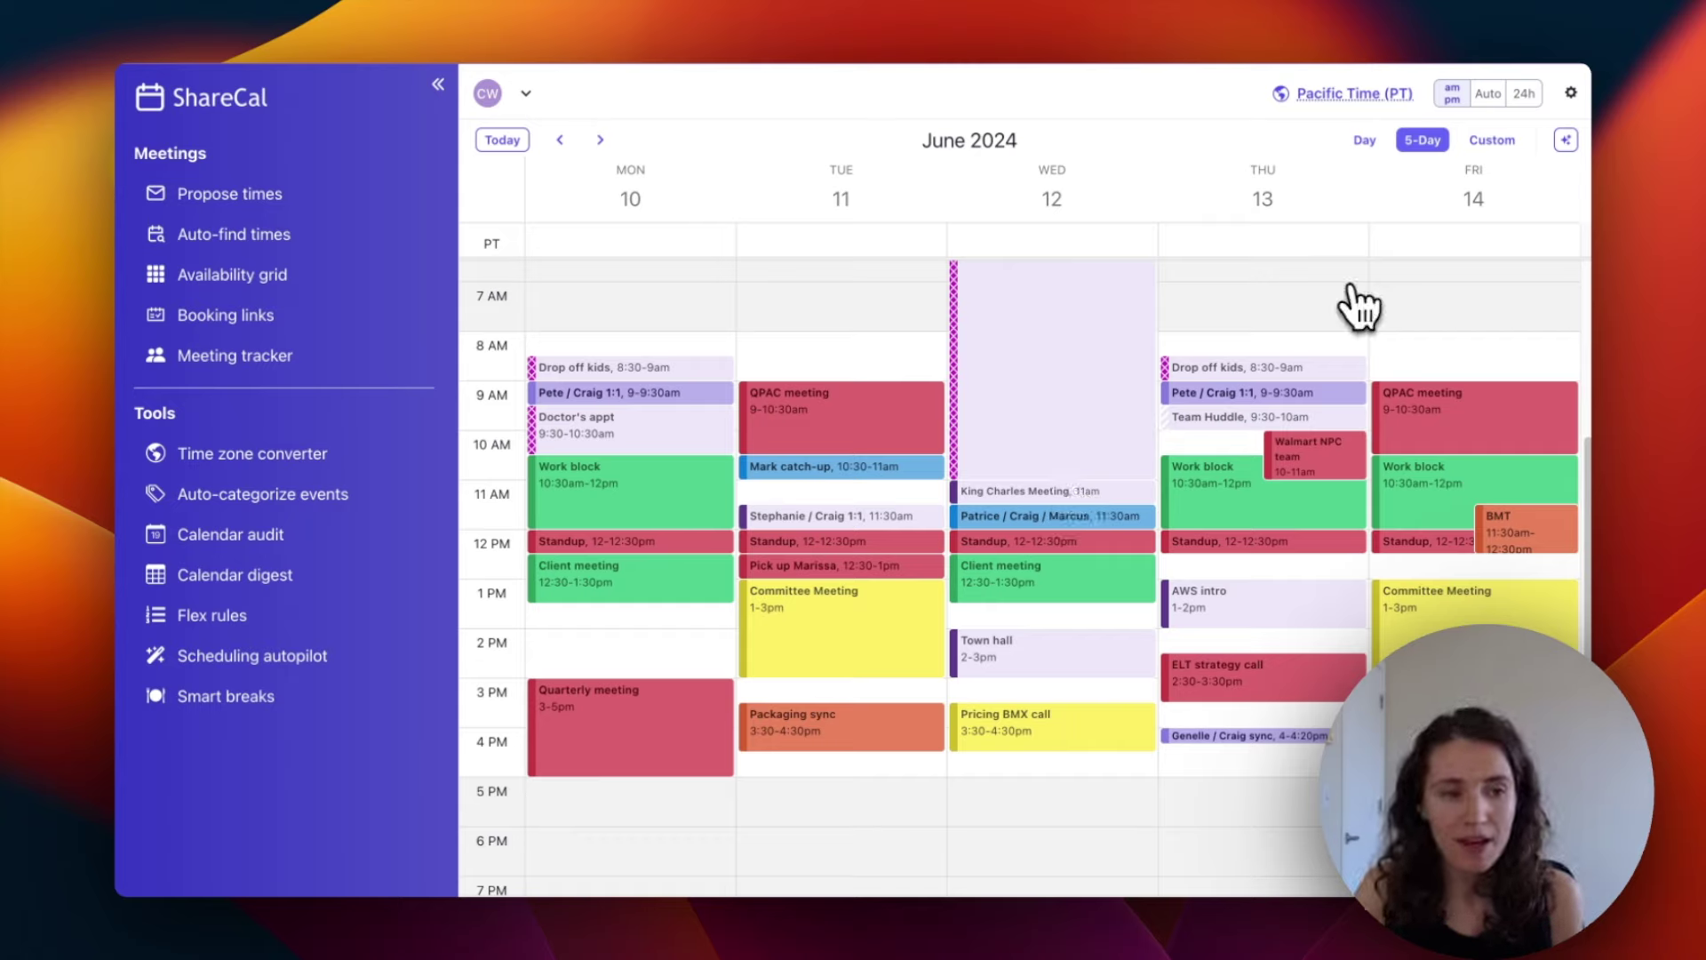
pyautogui.click(331, 325)
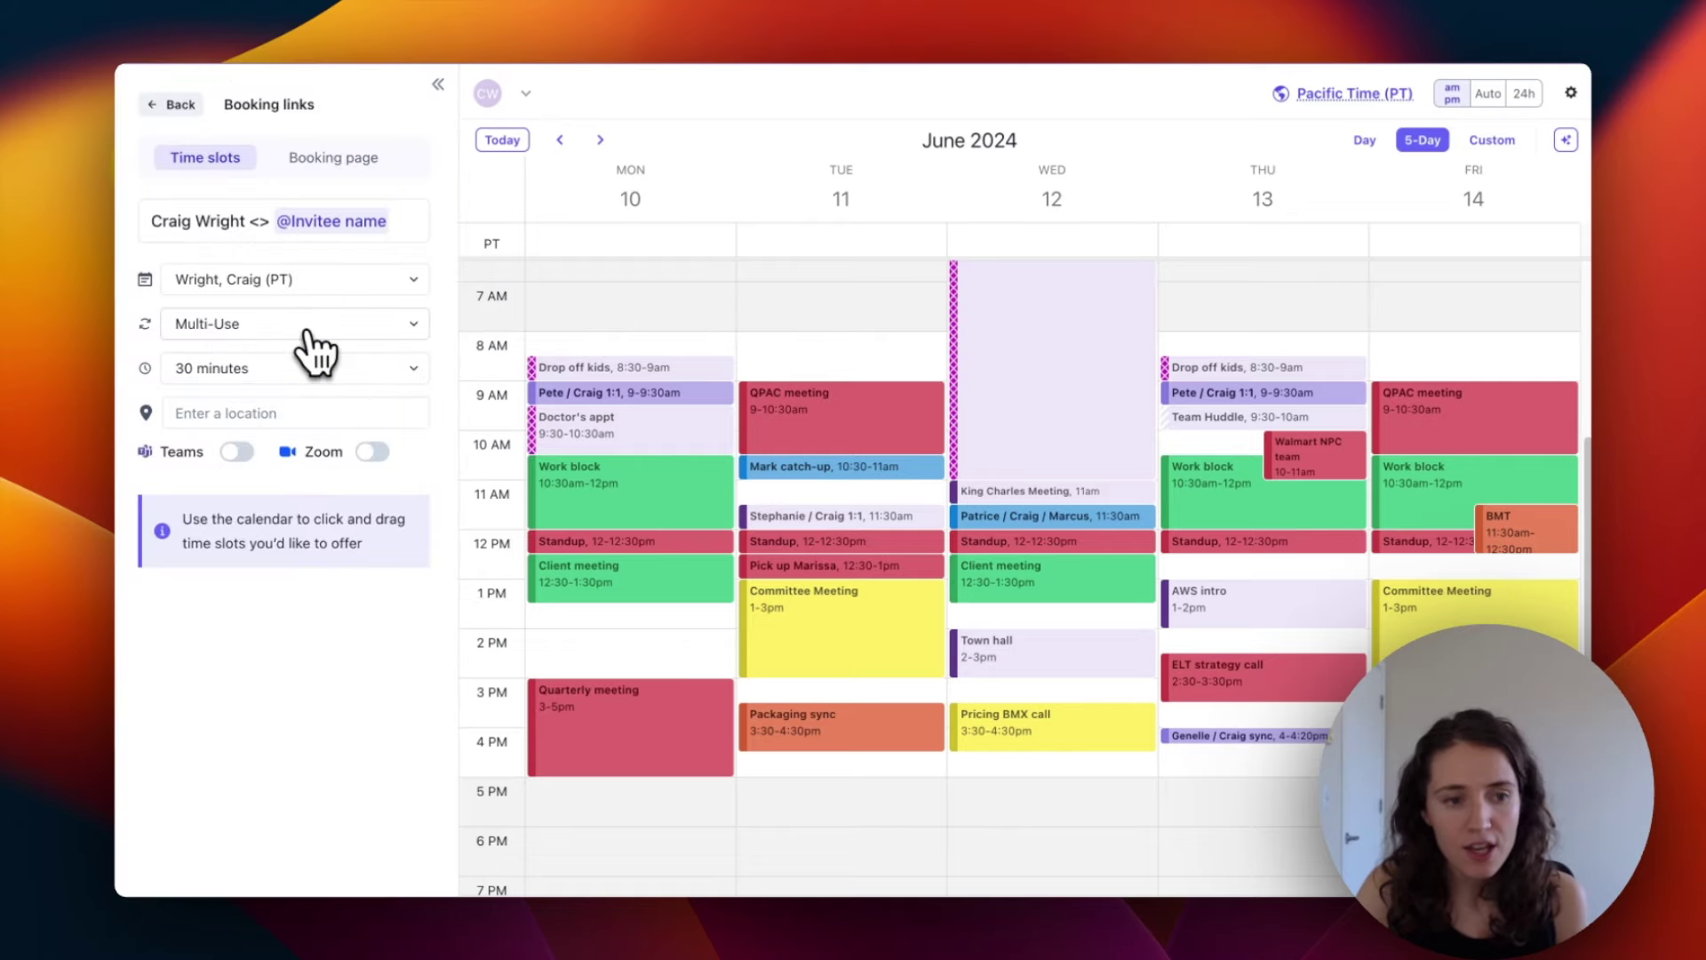
pyautogui.click(854, 352)
pyautogui.click(853, 503)
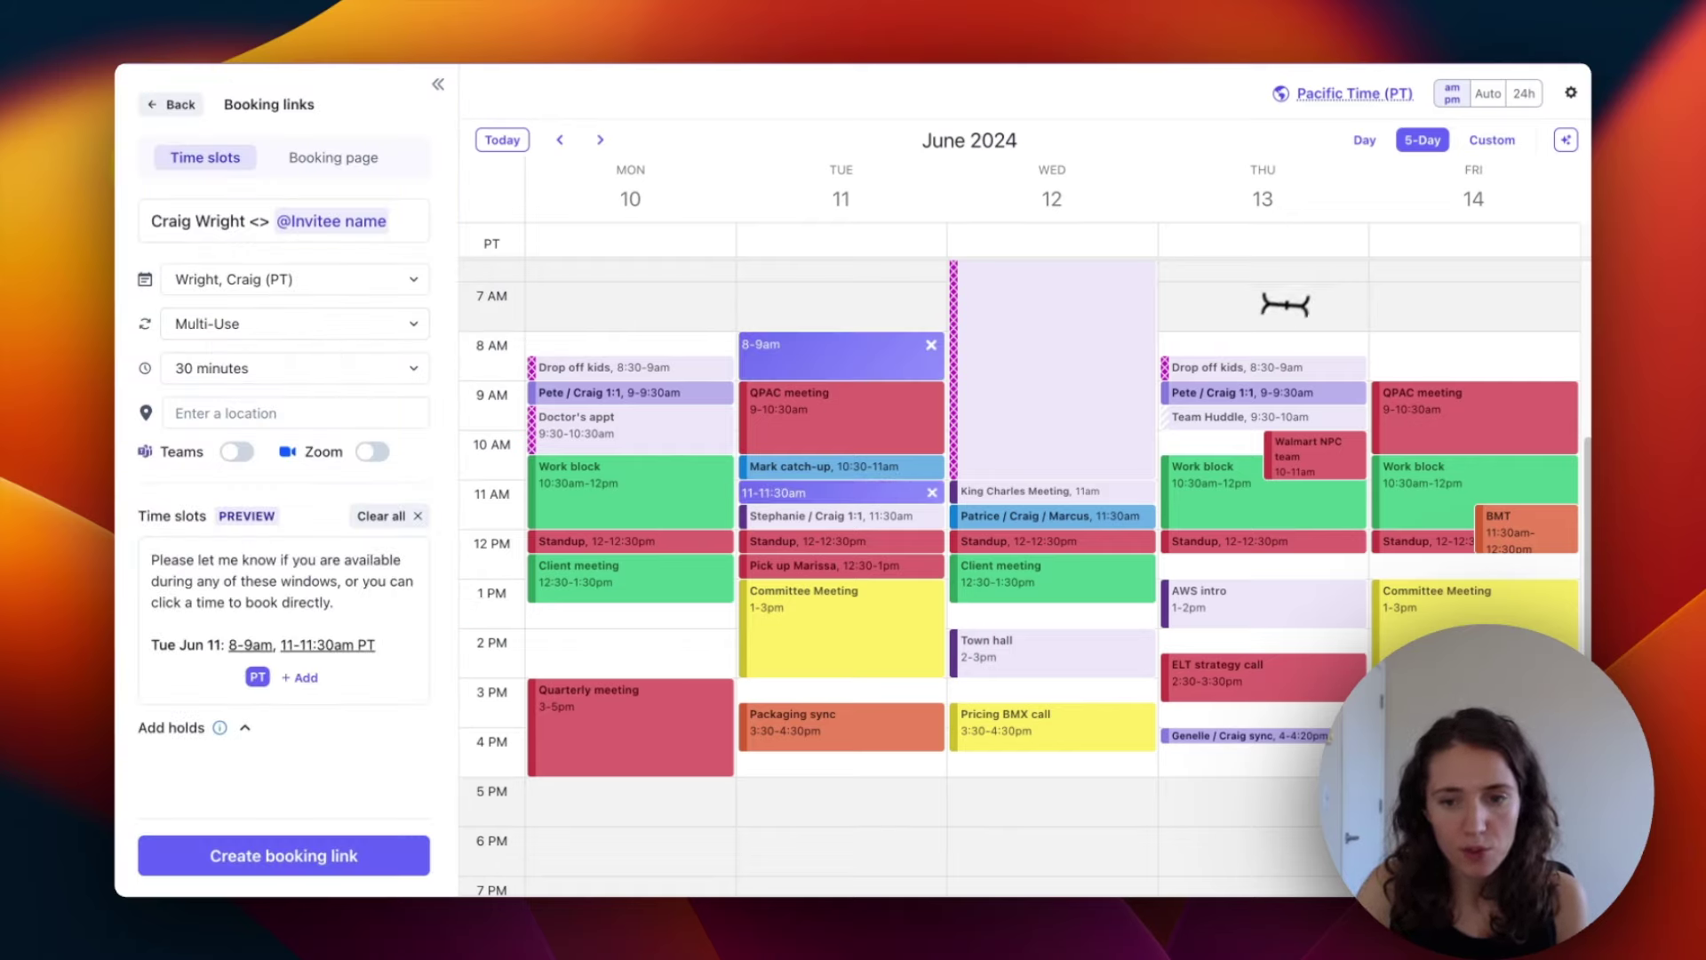
pyautogui.click(1270, 336)
pyautogui.click(1409, 335)
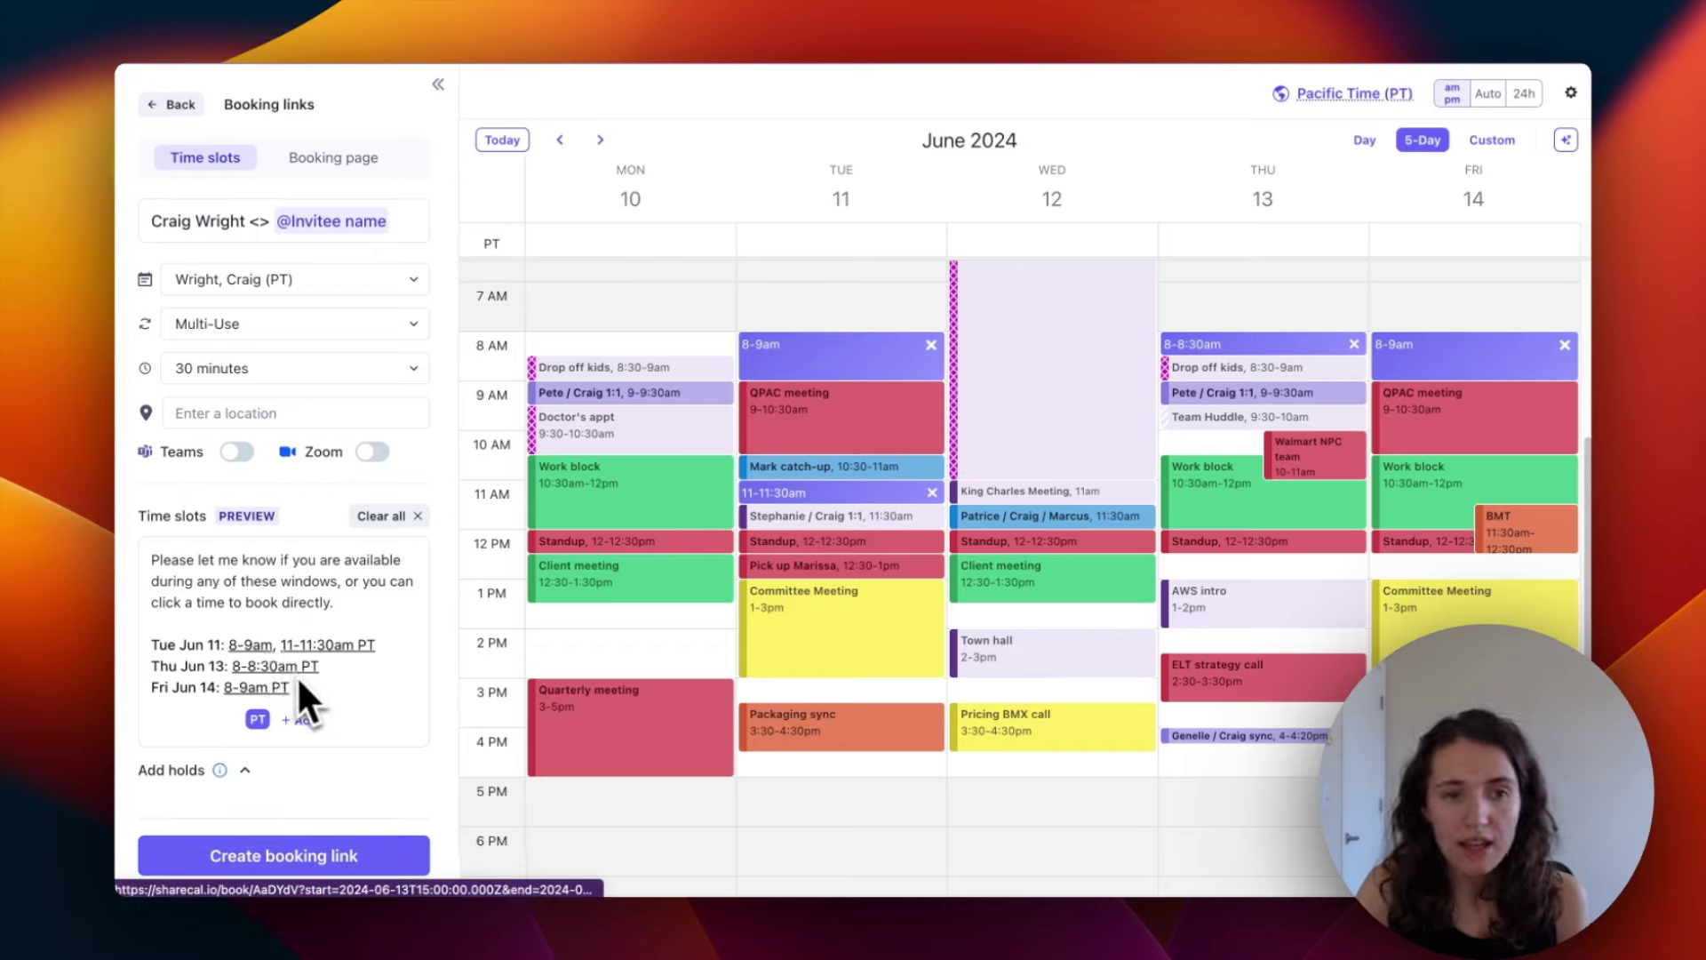
pyautogui.click(184, 108)
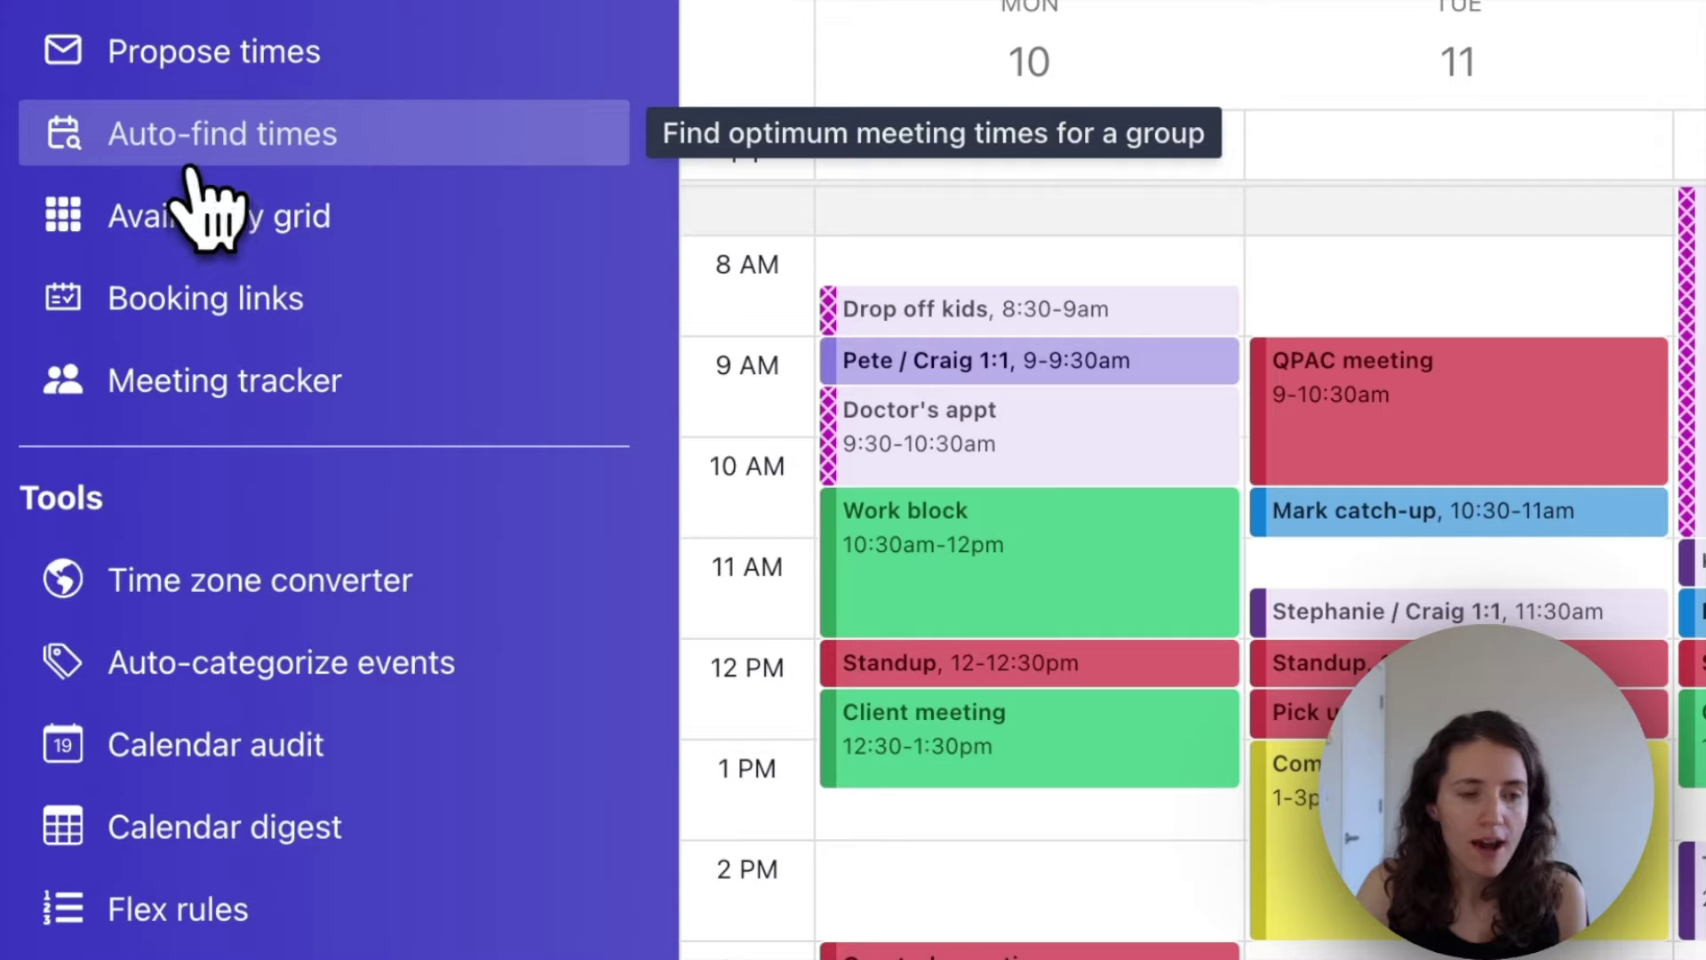
# Step: Start Auto-find times, add the colleague's ET calendar, and restrict dates to 'next week'
pyautogui.click(189, 168)
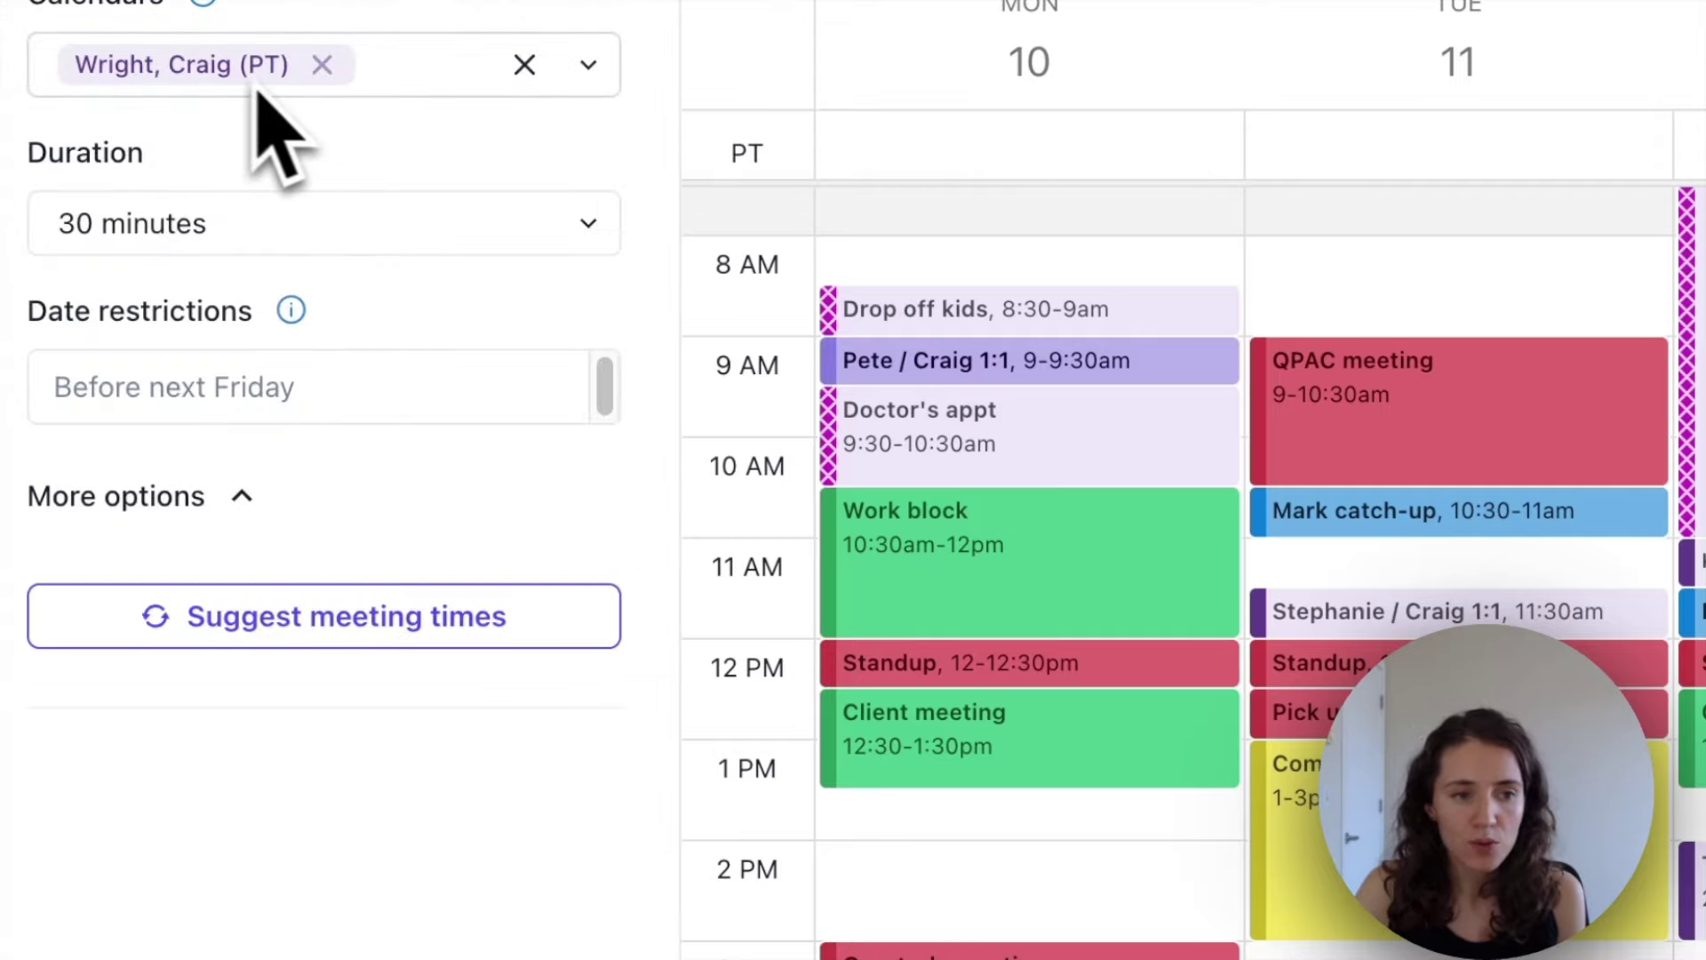
pyautogui.click(449, 80)
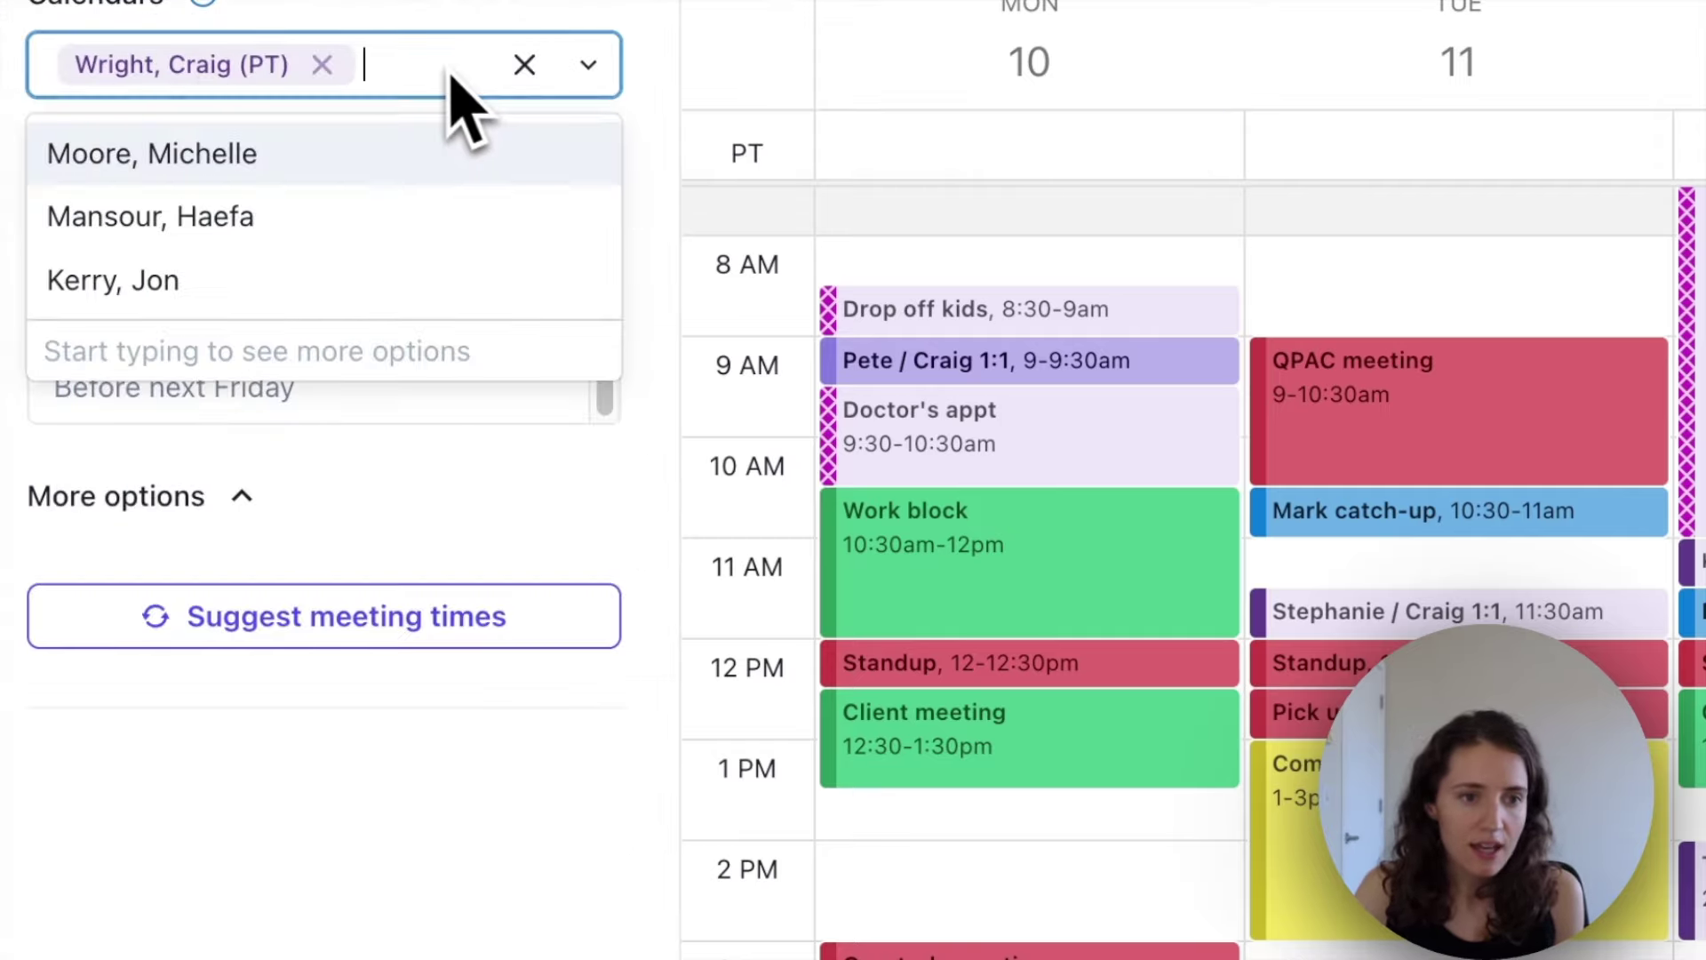
pyautogui.click(148, 169)
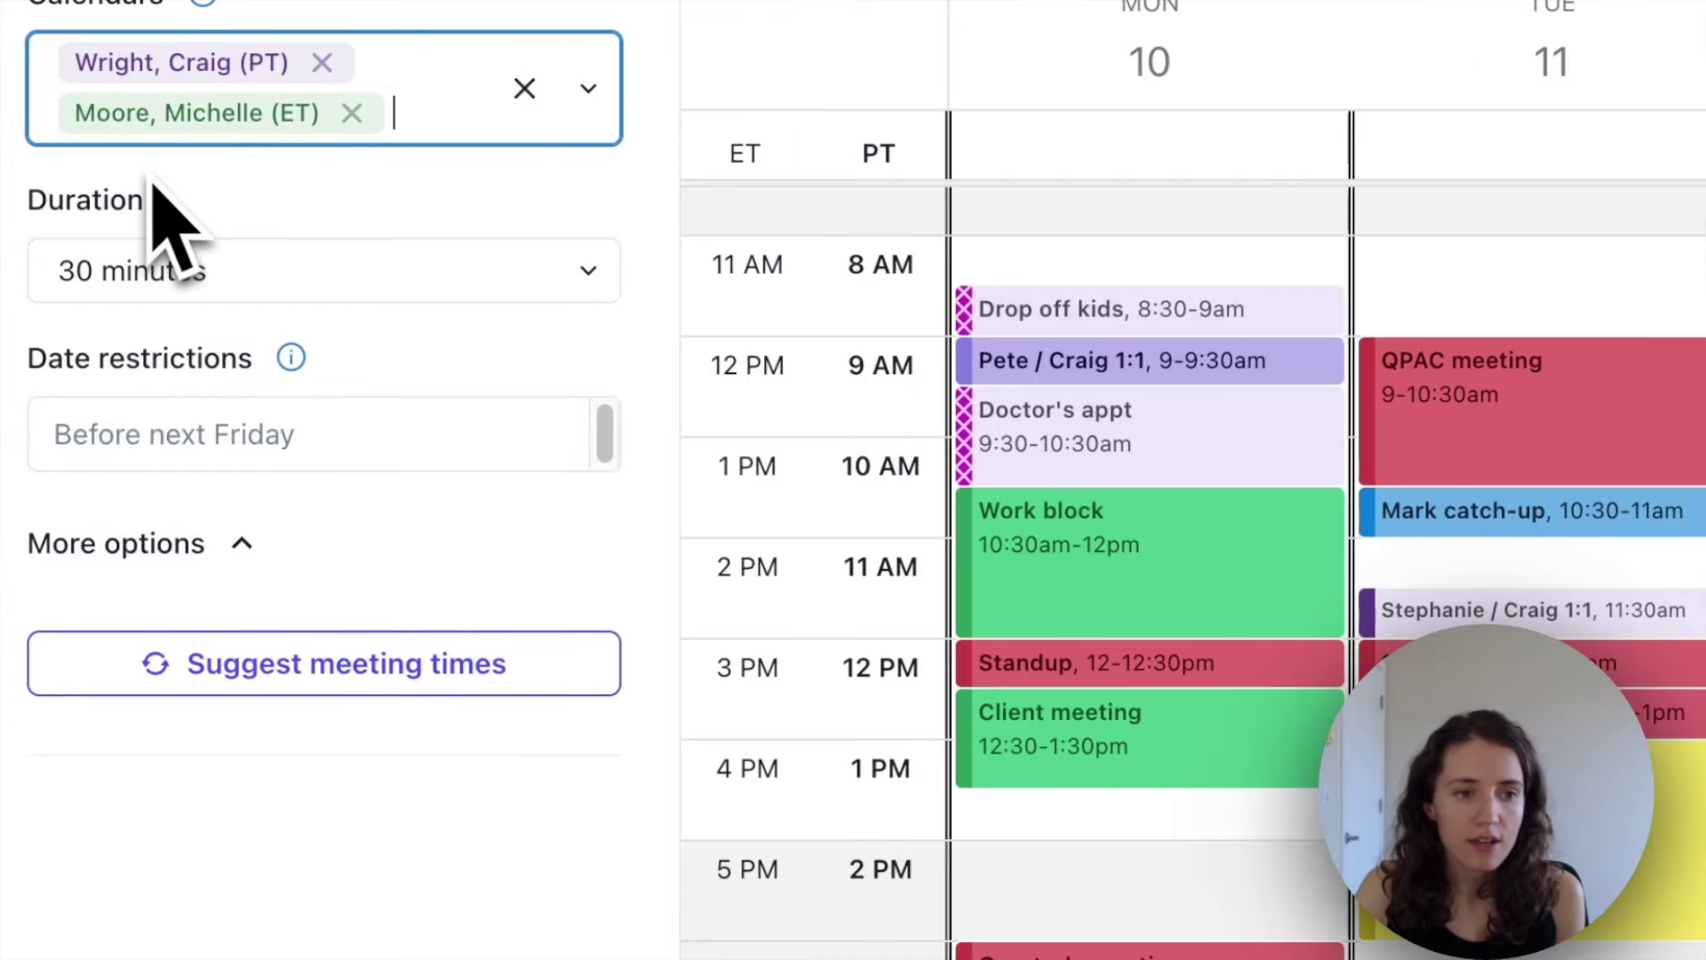
pyautogui.click(322, 201)
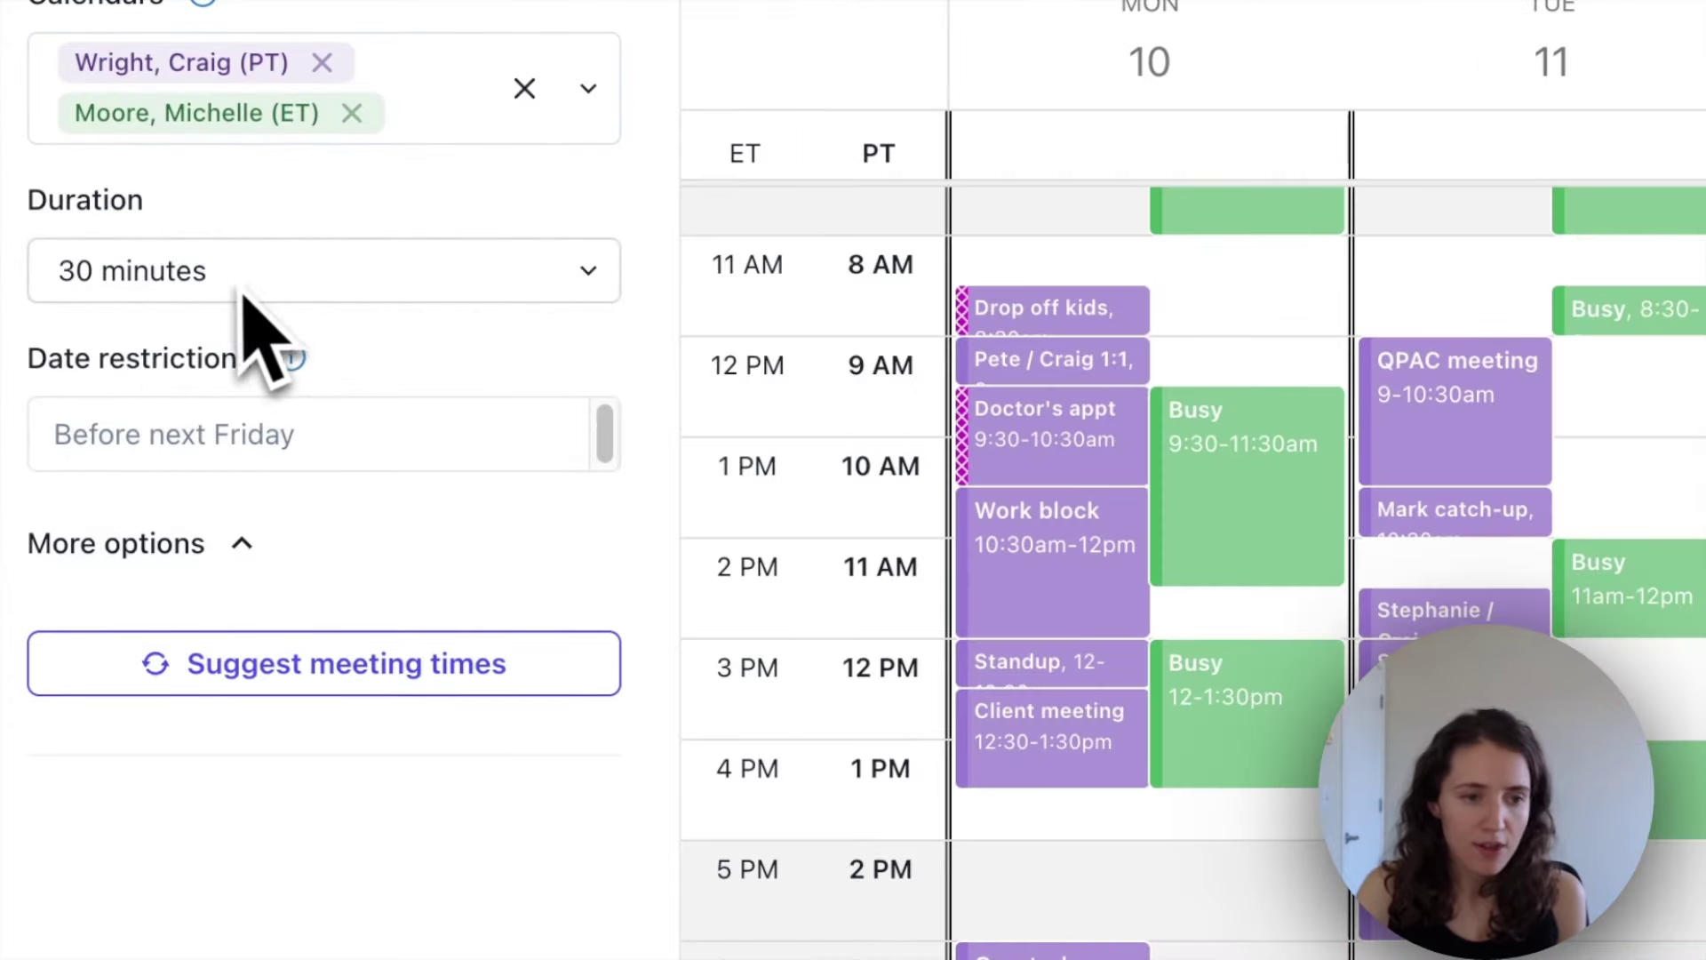
pyautogui.click(144, 440)
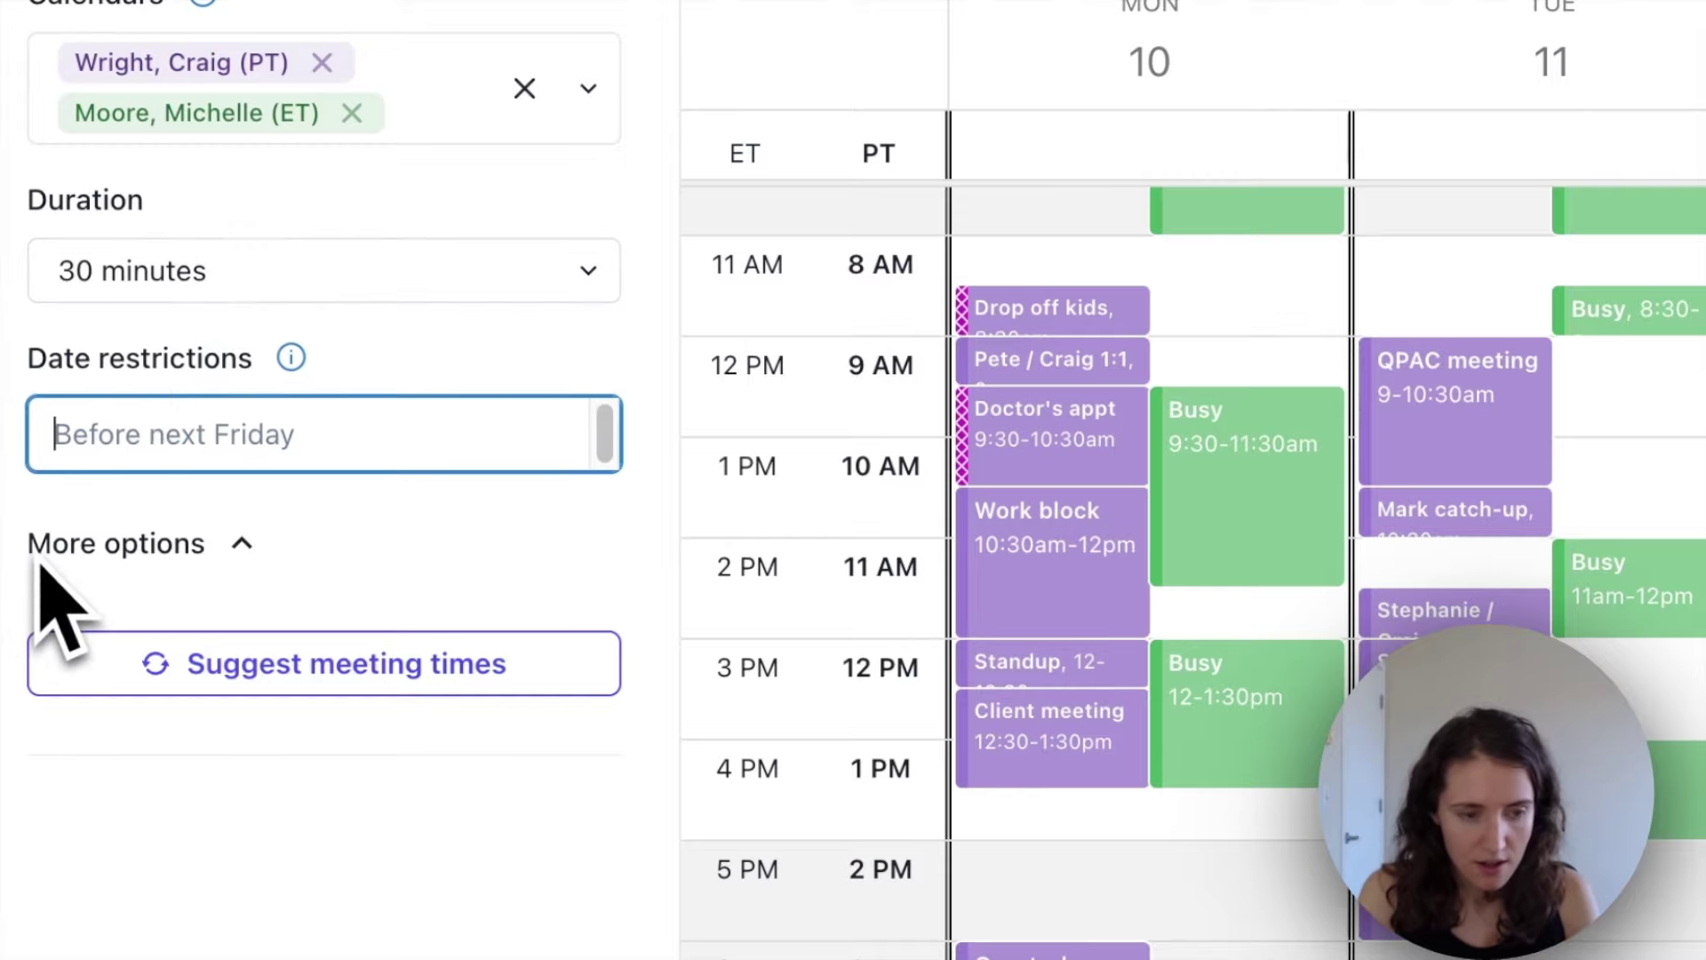
pyautogui.write('next week')
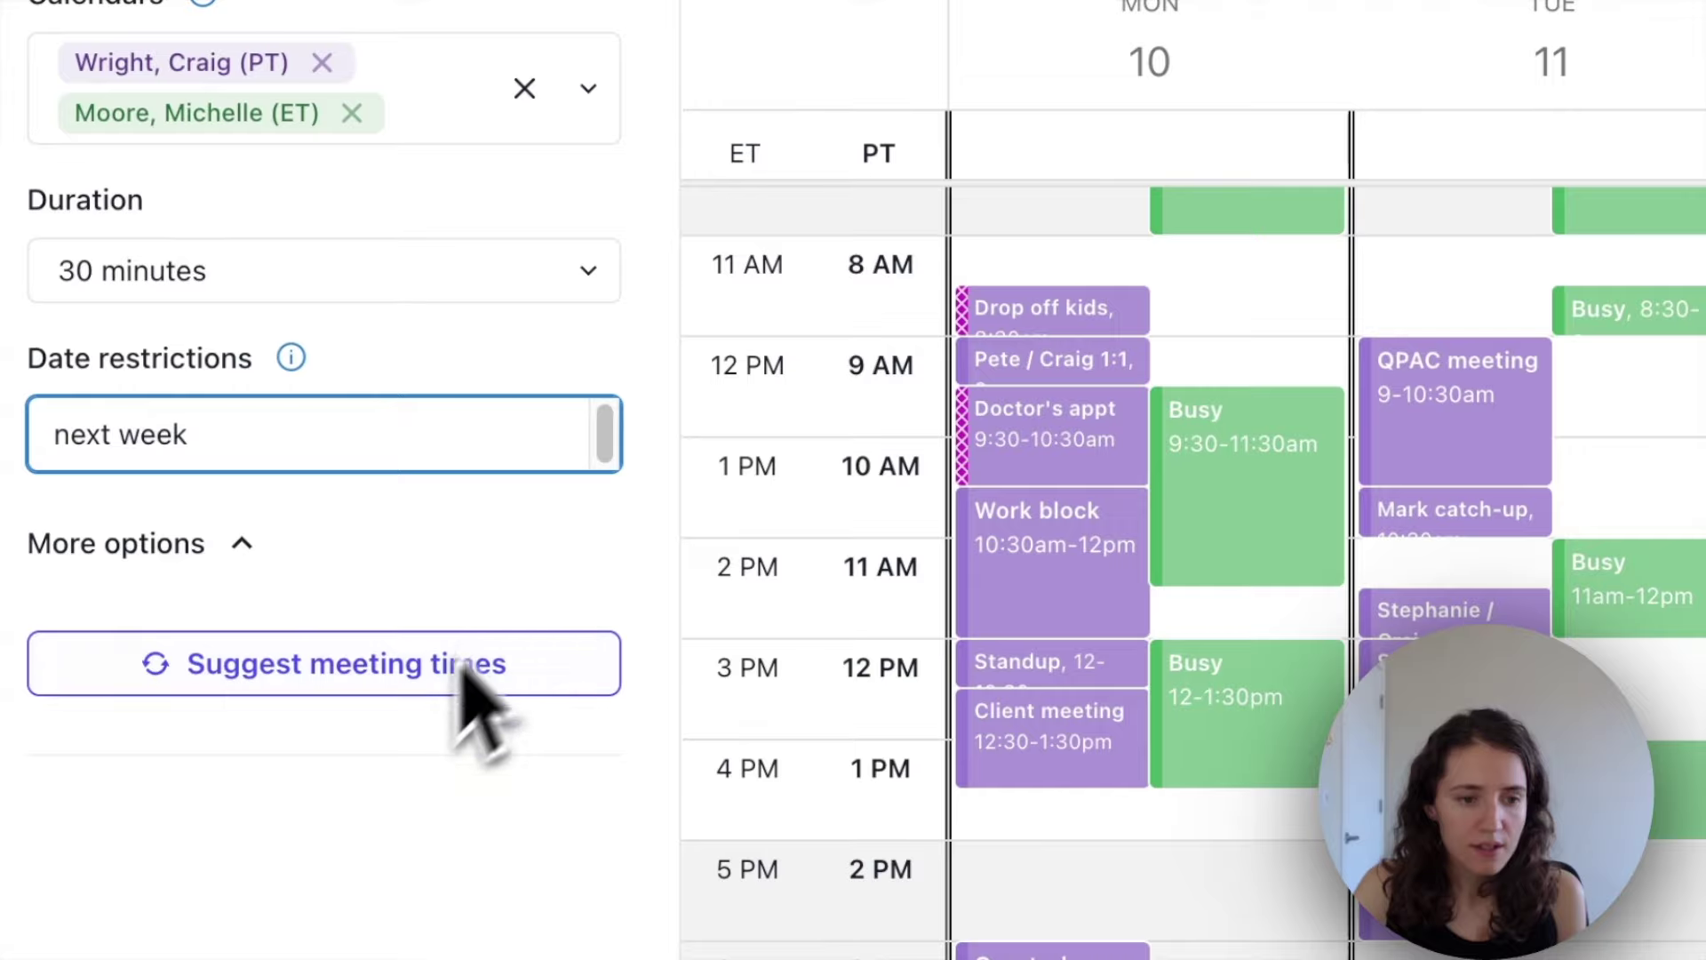
# Step: Generate suggested meeting times and discard a trial event in Friday's 8:30–9am slot
pyautogui.click(430, 684)
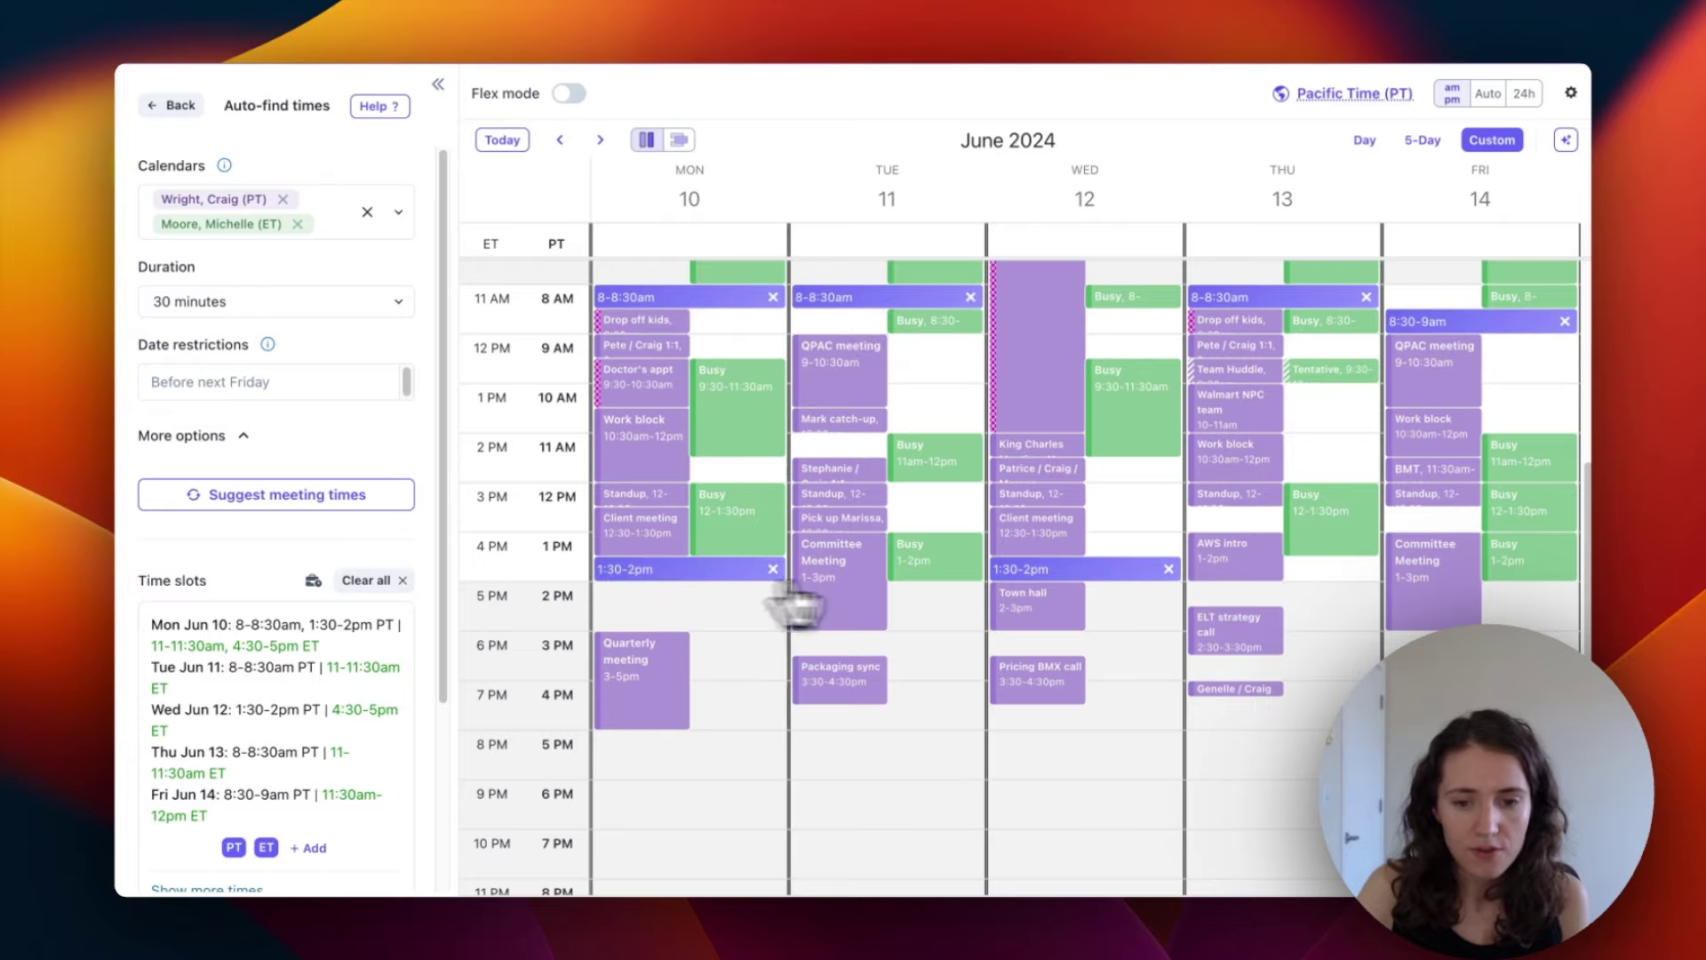
pyautogui.click(1453, 331)
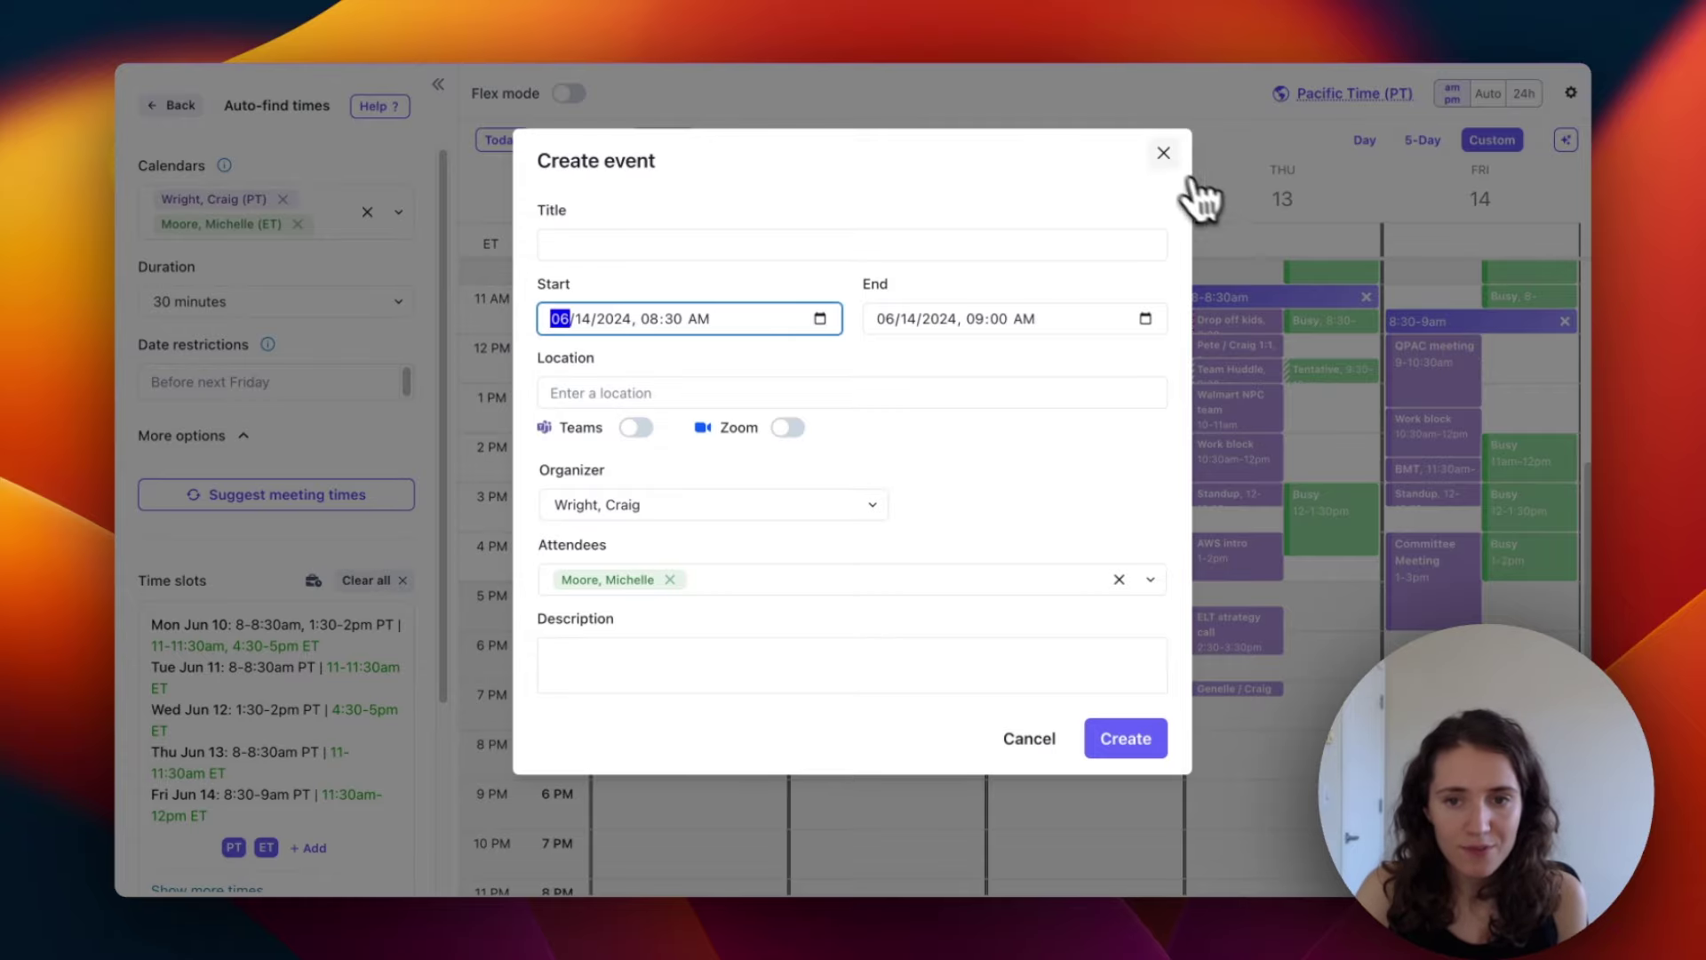
pyautogui.click(1163, 154)
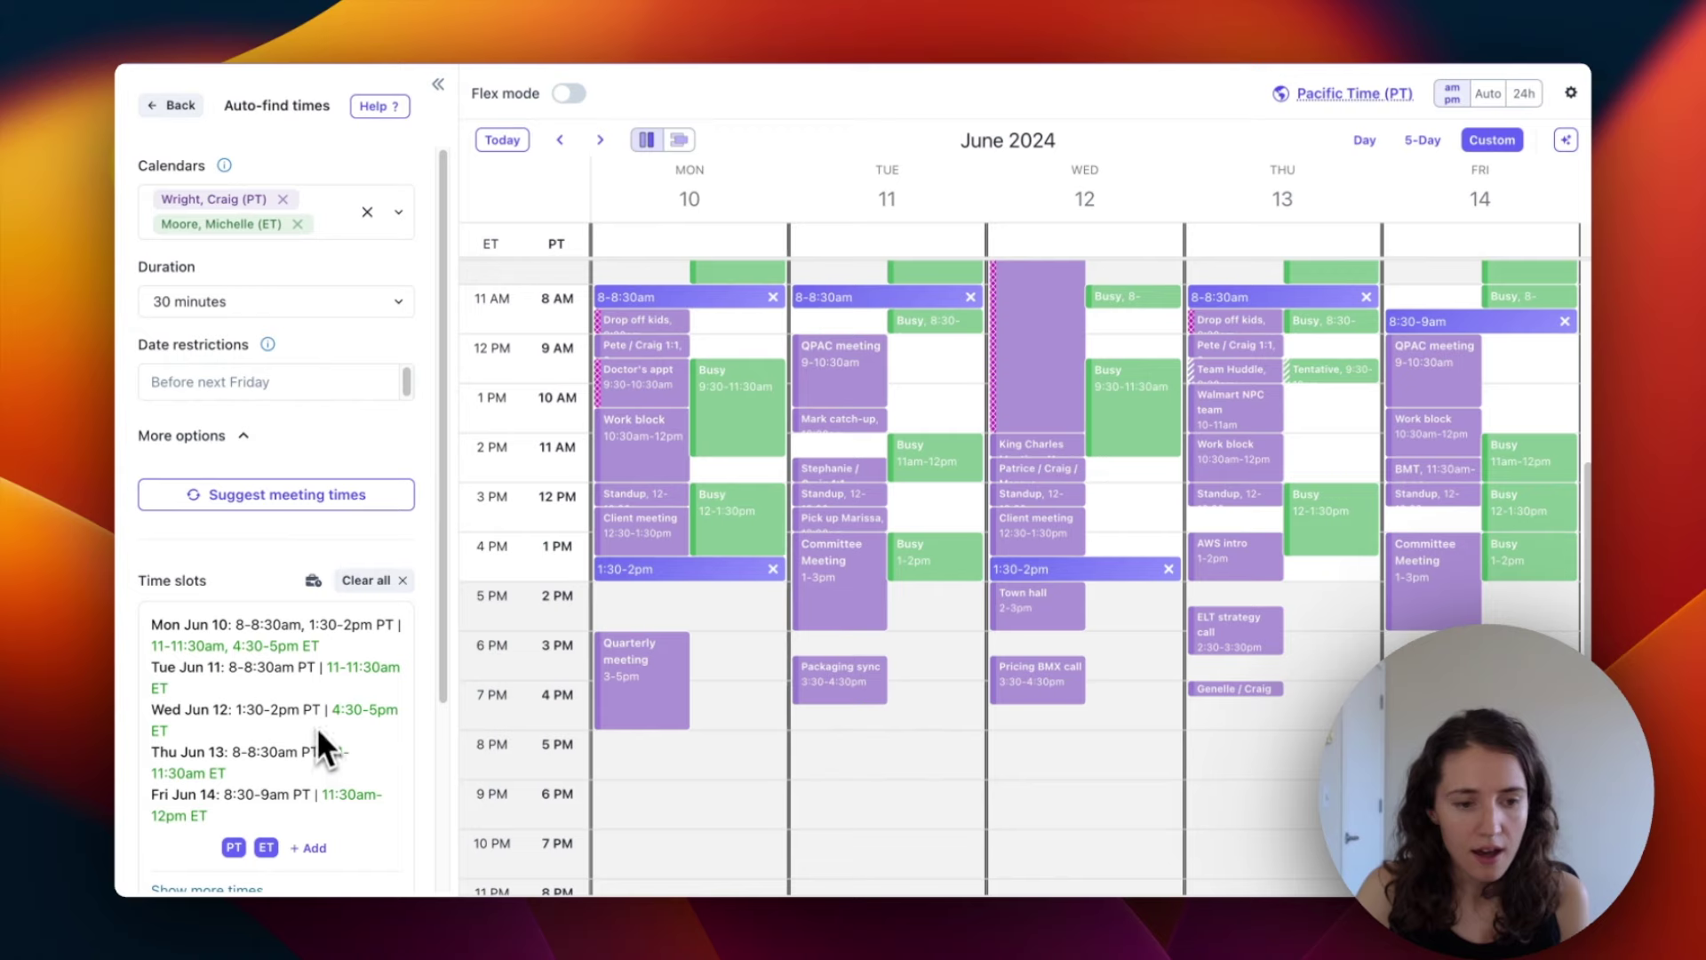
# Step: Copy the suggested PT and ET times to the clipboard and return to the main menu
pyautogui.scroll(-3, 317, 723)
pyautogui.click(334, 685)
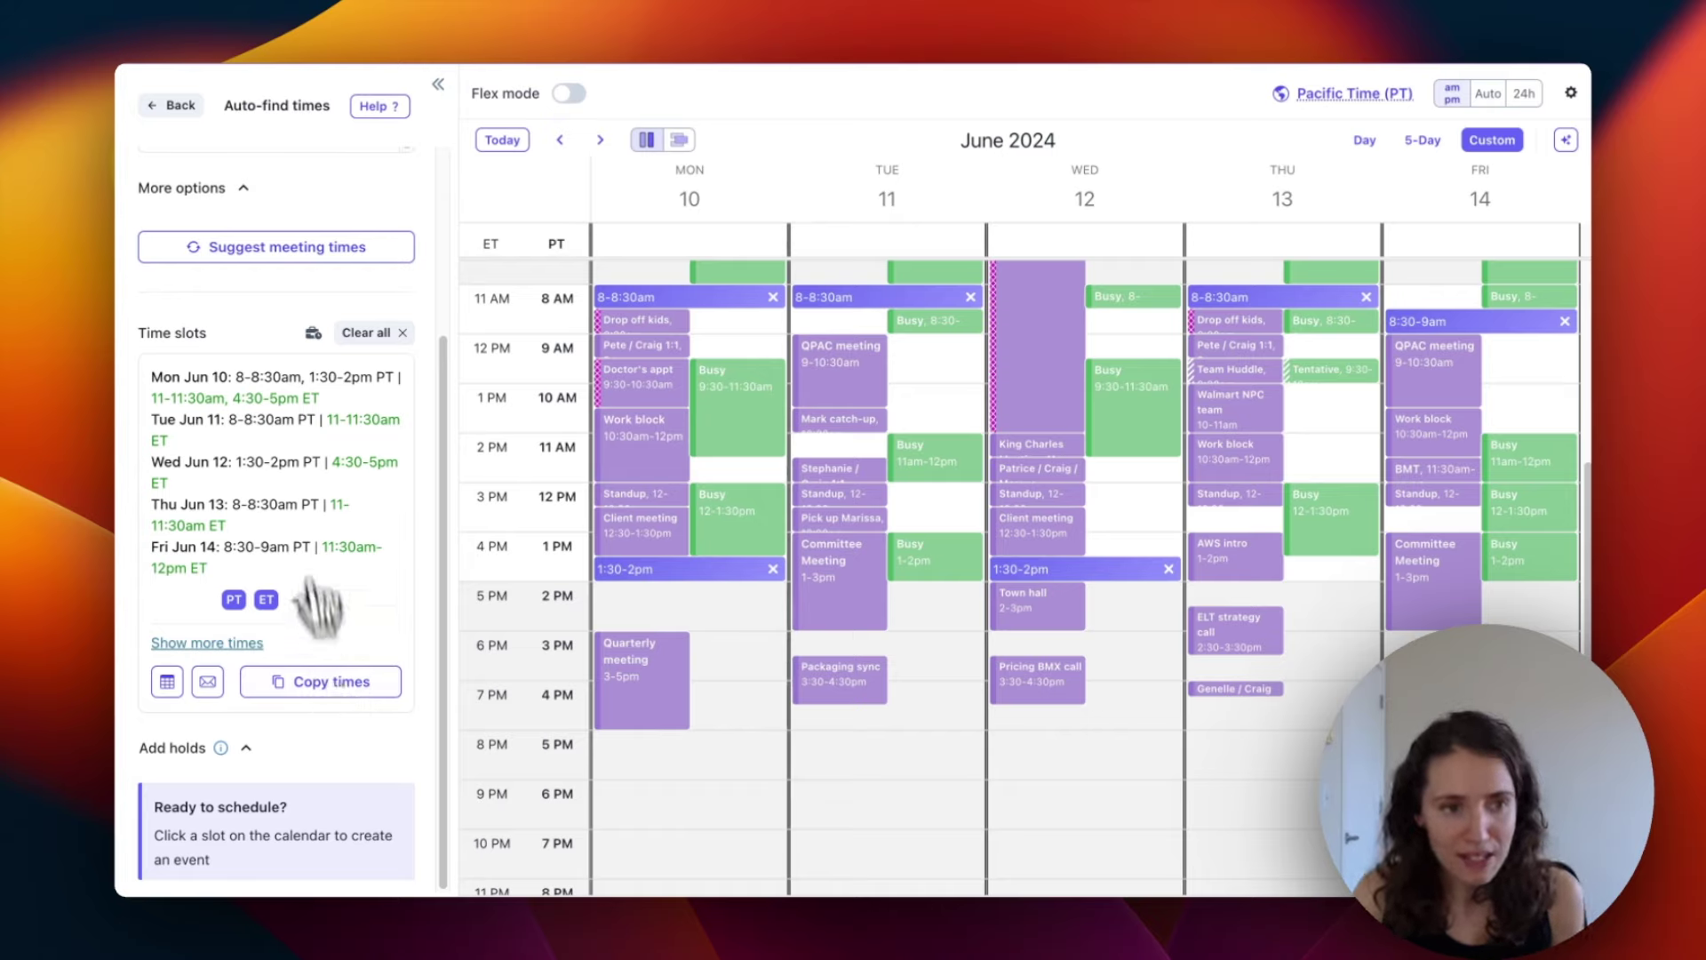
pyautogui.click(181, 109)
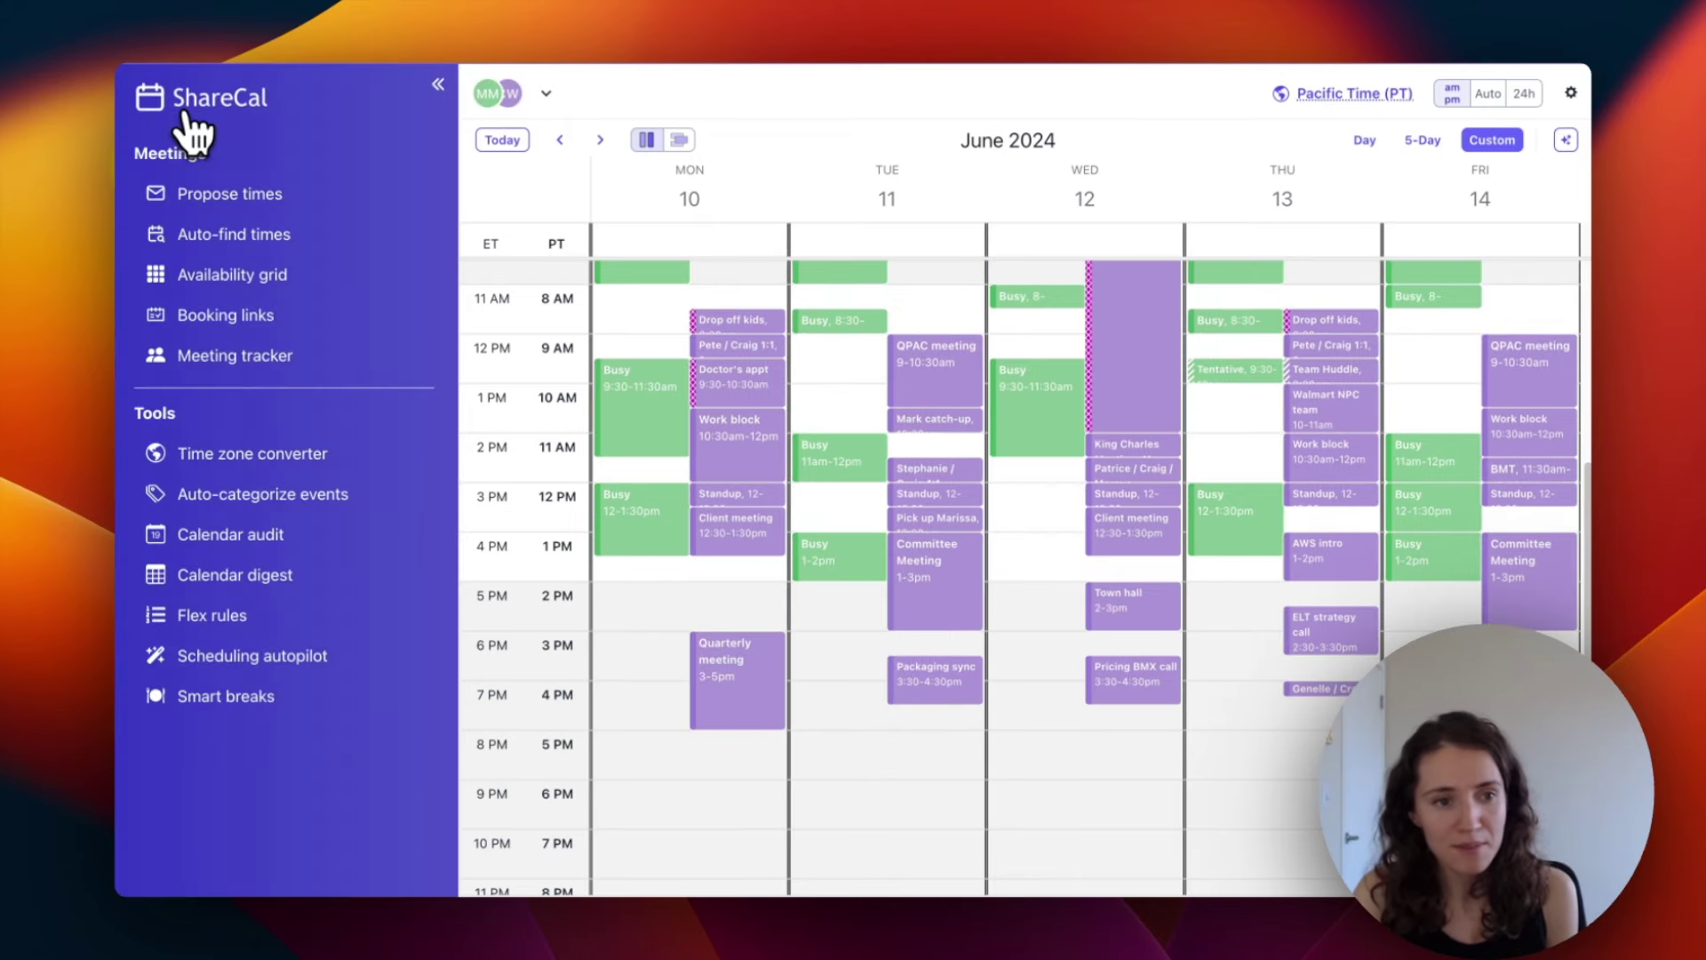